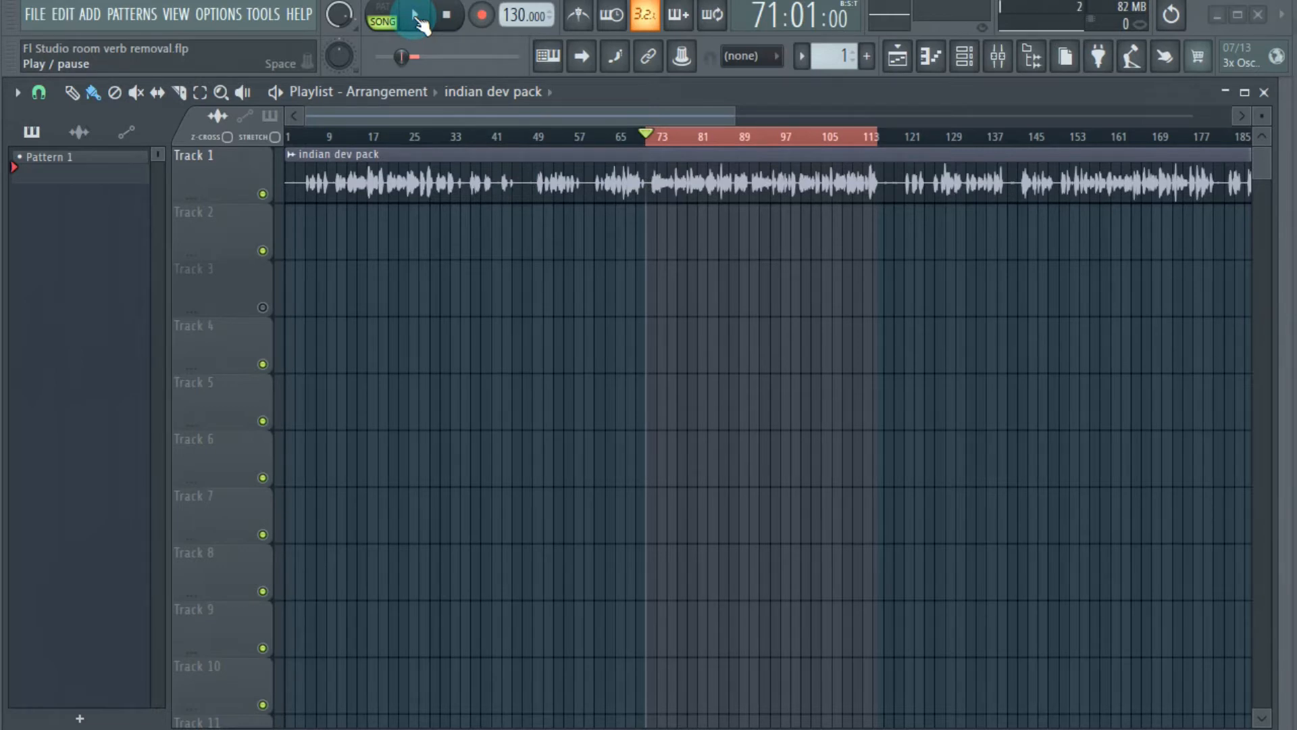
Play the selected section of the indian dev pack voice clip to hear the room reverb, and stop playback.
click(419, 19)
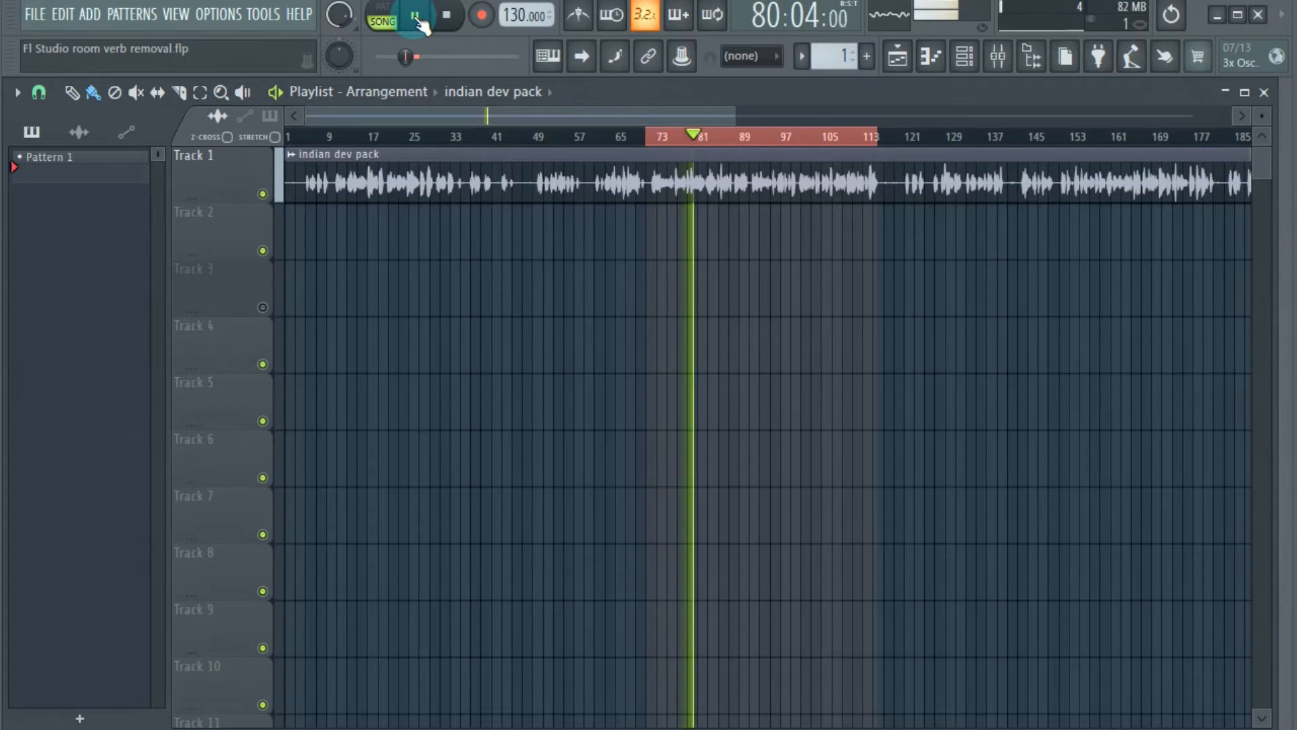
click(416, 16)
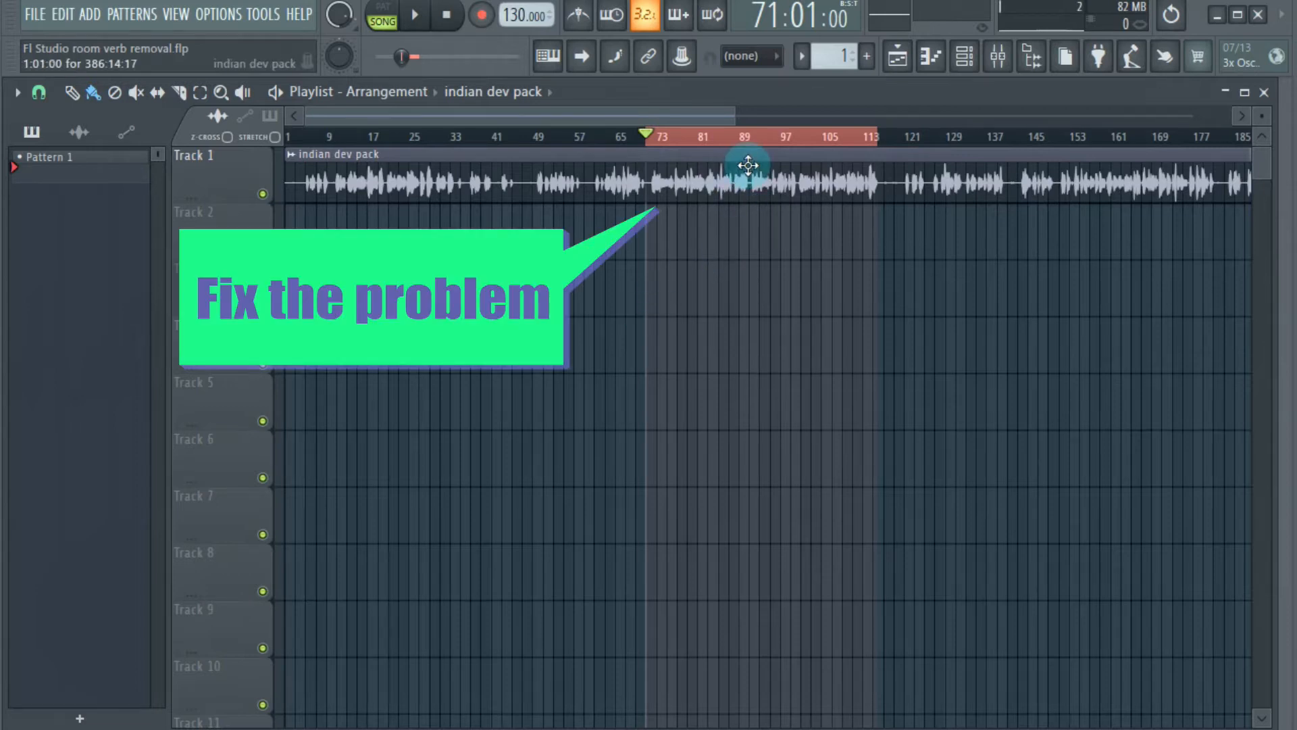
Route the indian dev pack voice clip to mixer track 9 in its channel settings, and close them.
double_click(951, 161)
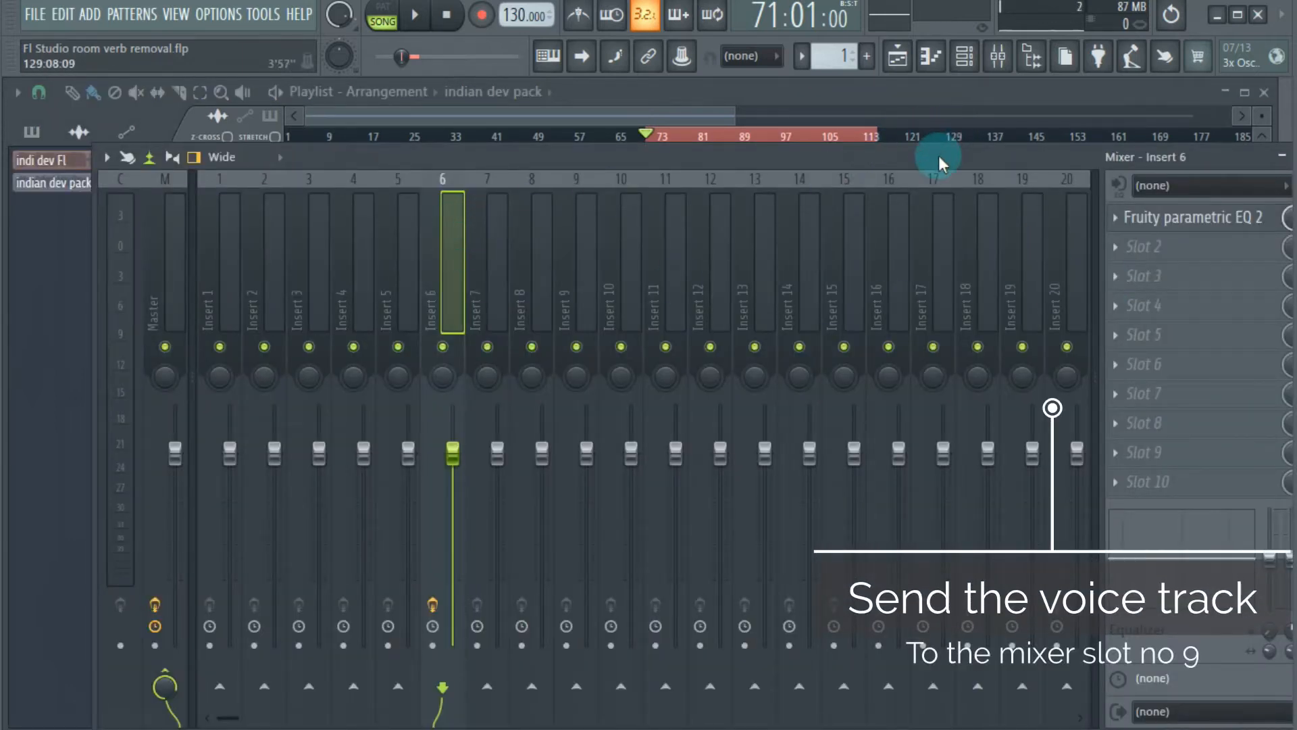
click(973, 182)
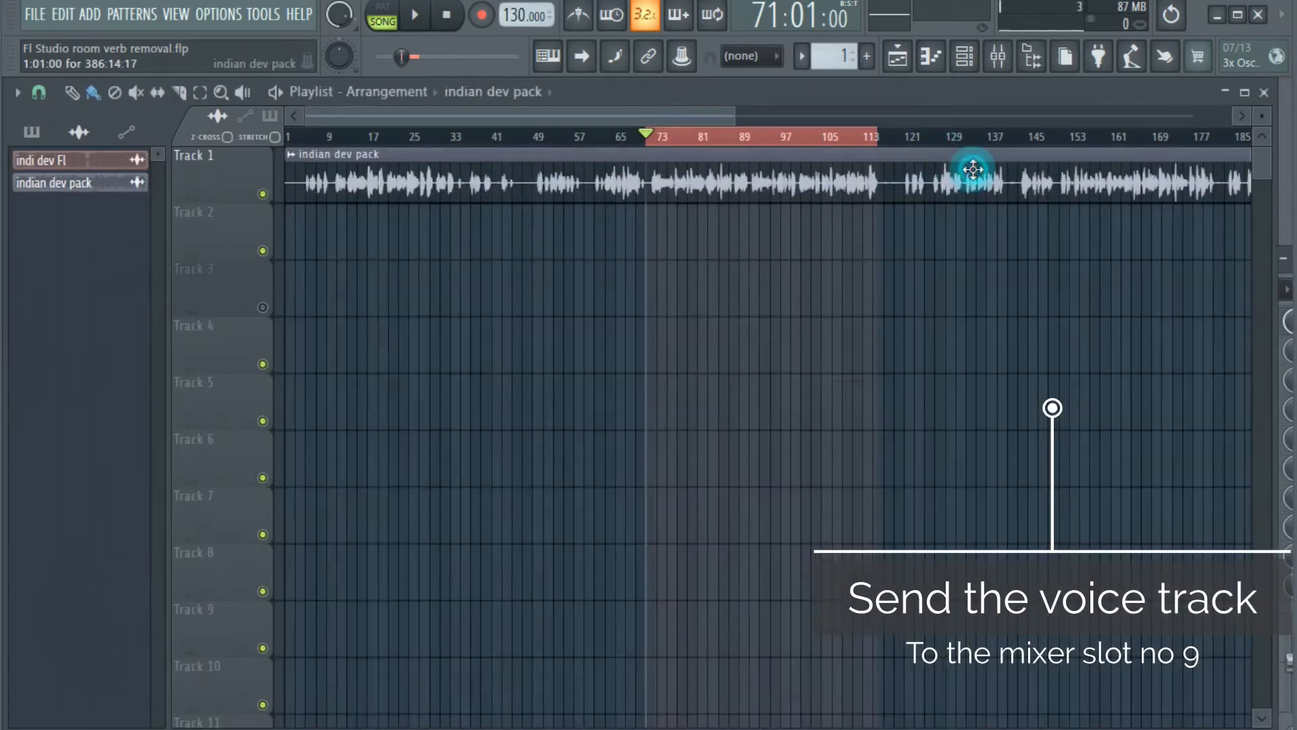
double_click(973, 183)
click(880, 271)
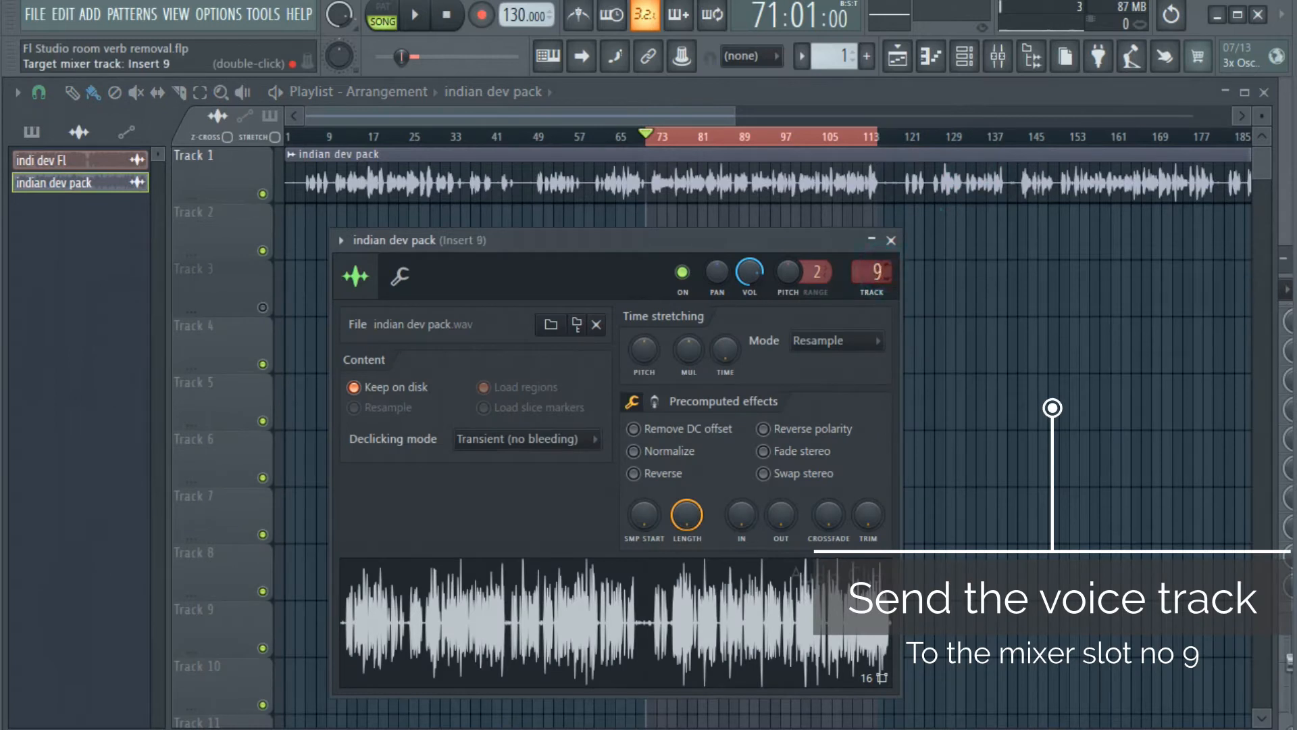
click(881, 271)
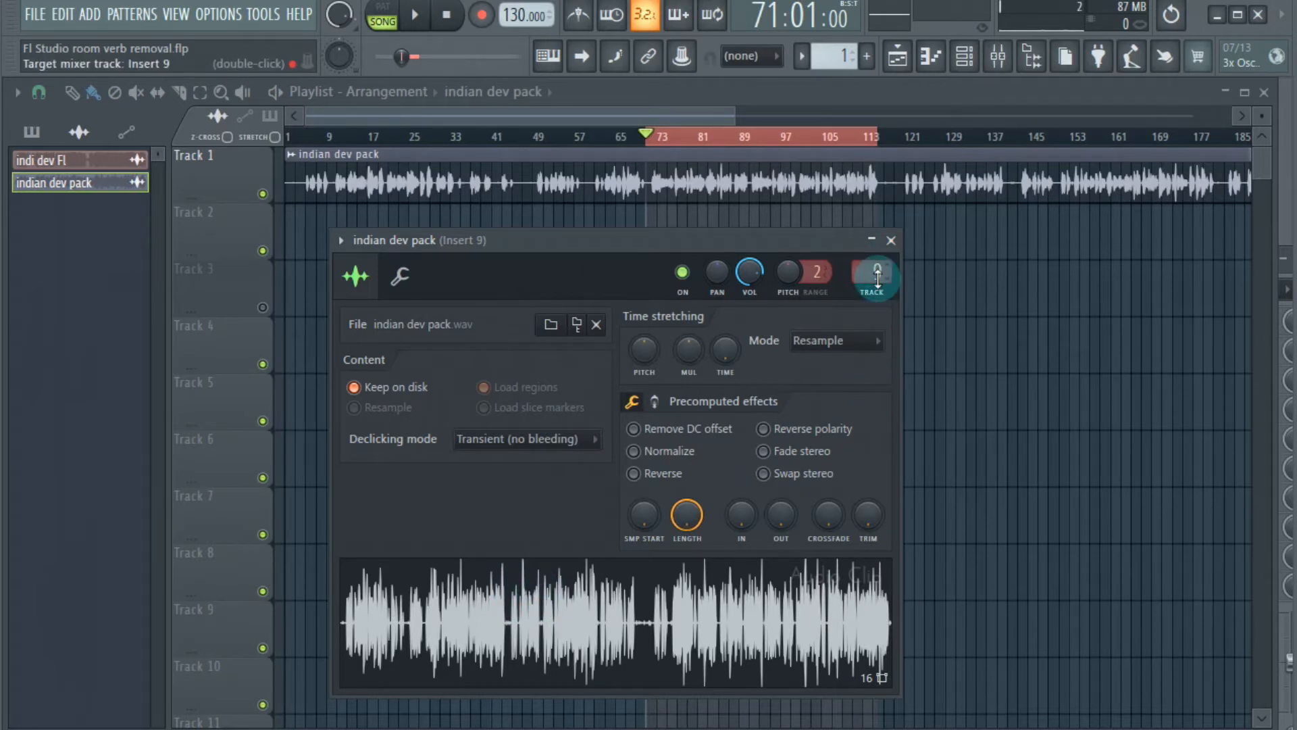
click(890, 239)
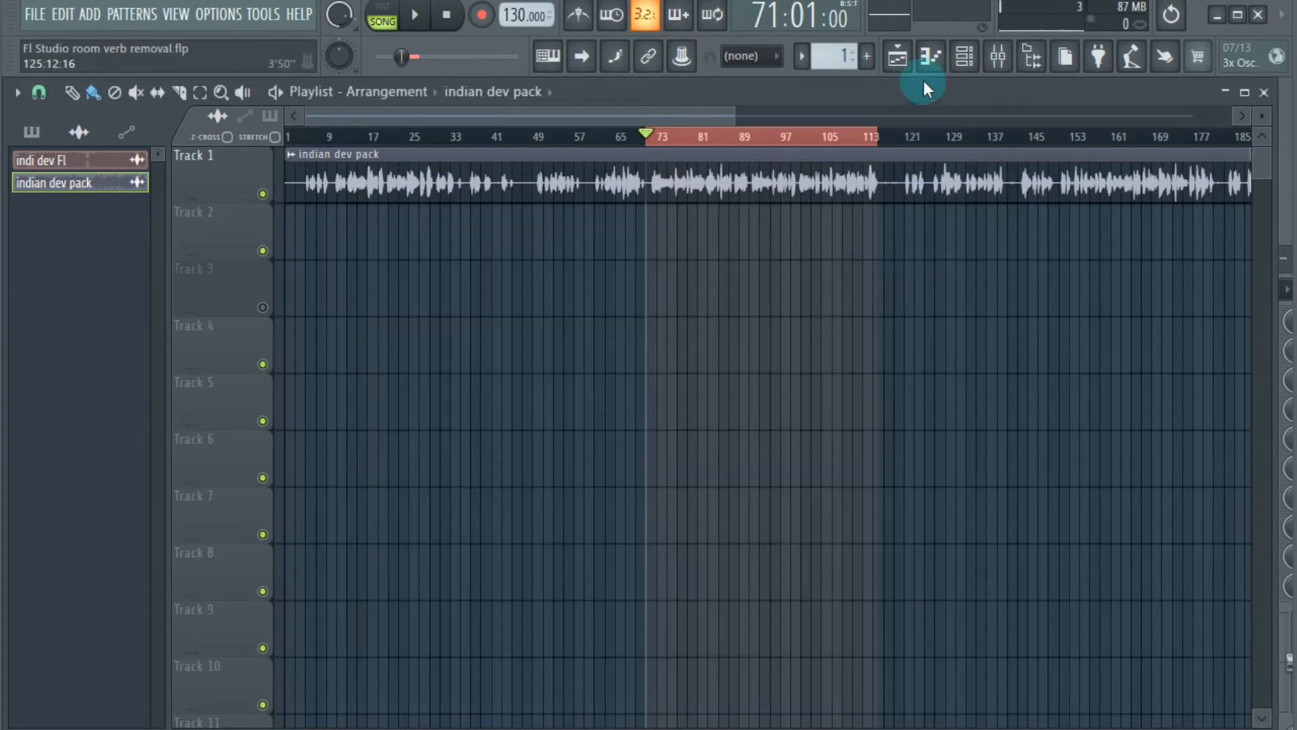
Load Fruity parametric EQ 2 into slot 1 of mixer Insert 9 and move its window higher.
click(997, 57)
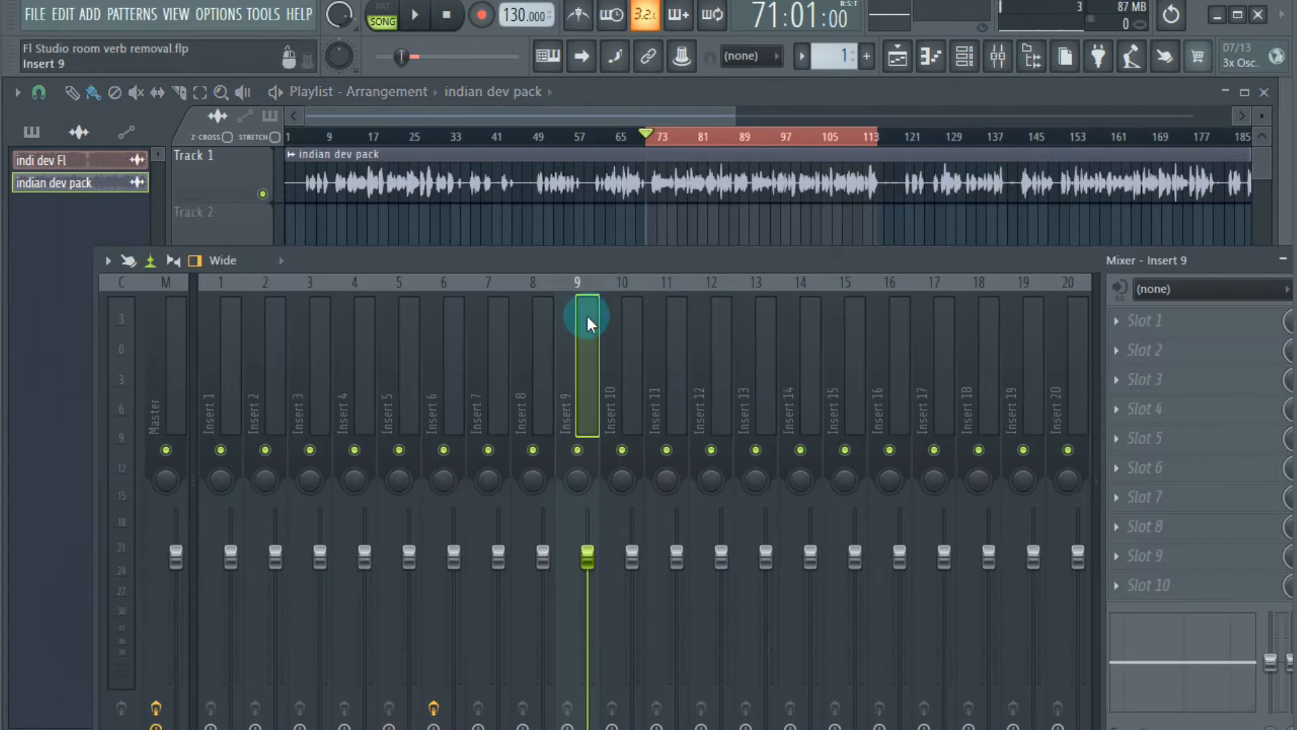
click(1121, 323)
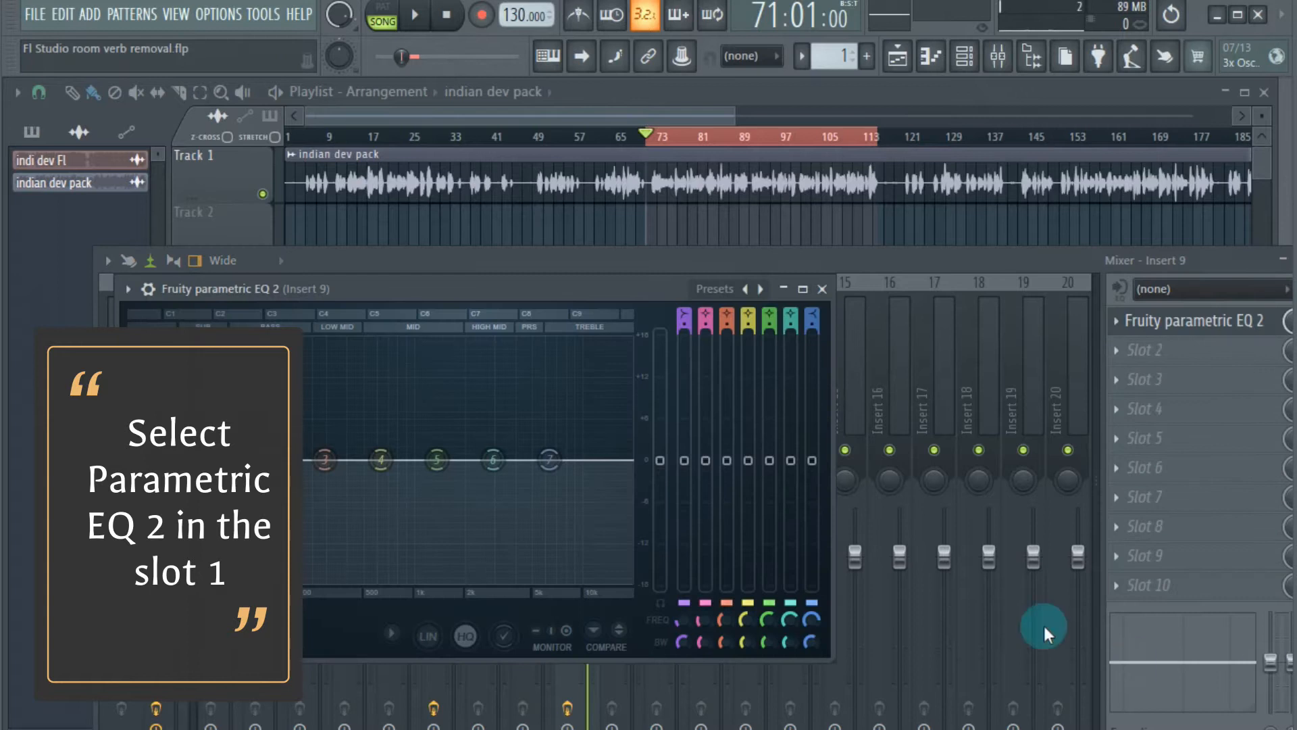
drag(559, 284, 630, 174)
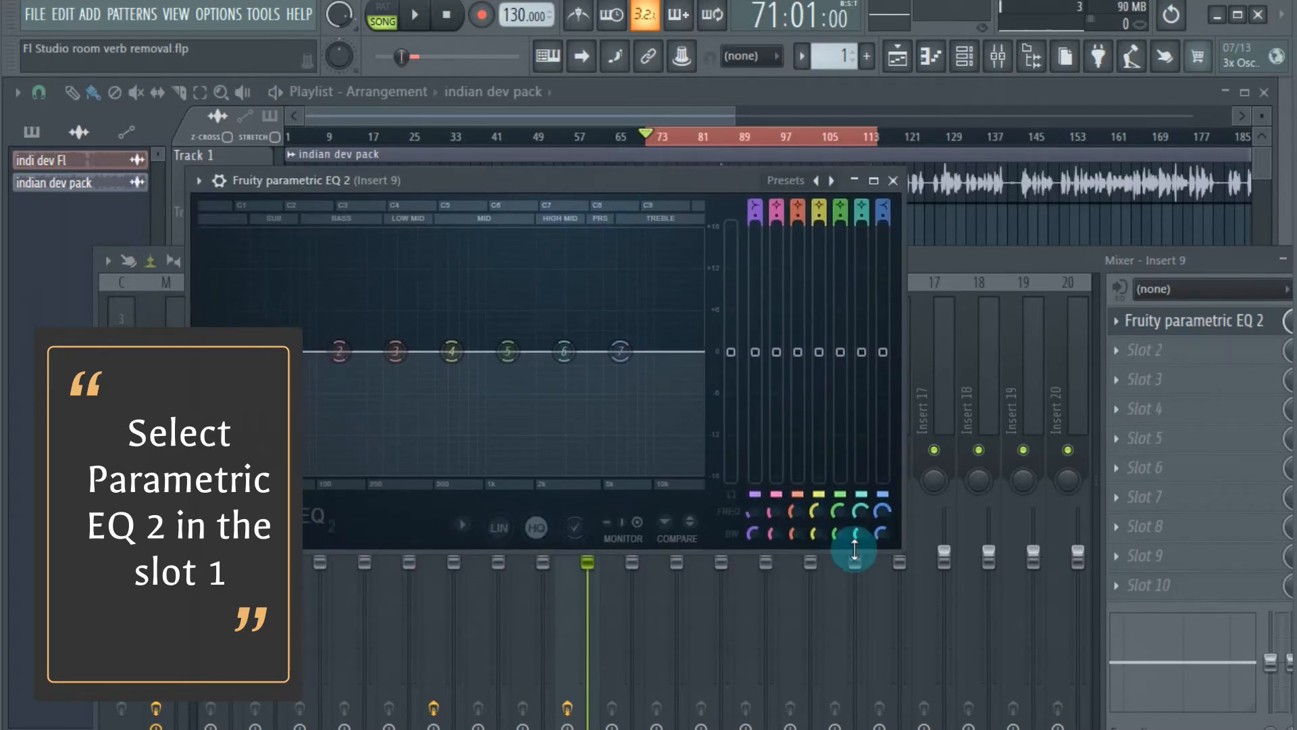
Enlarge the EQ window and play the voice section to examine its frequency spectrum.
key(space)
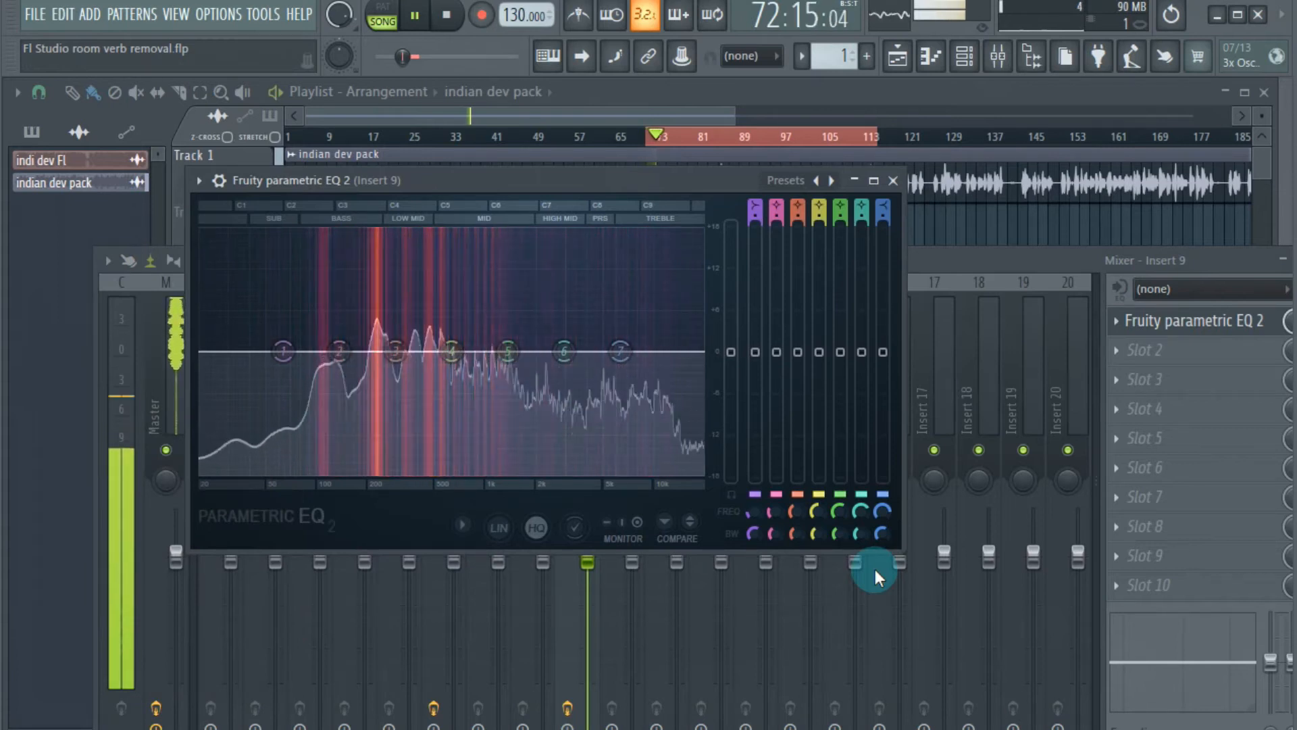
key(space)
drag(901, 563, 1139, 677)
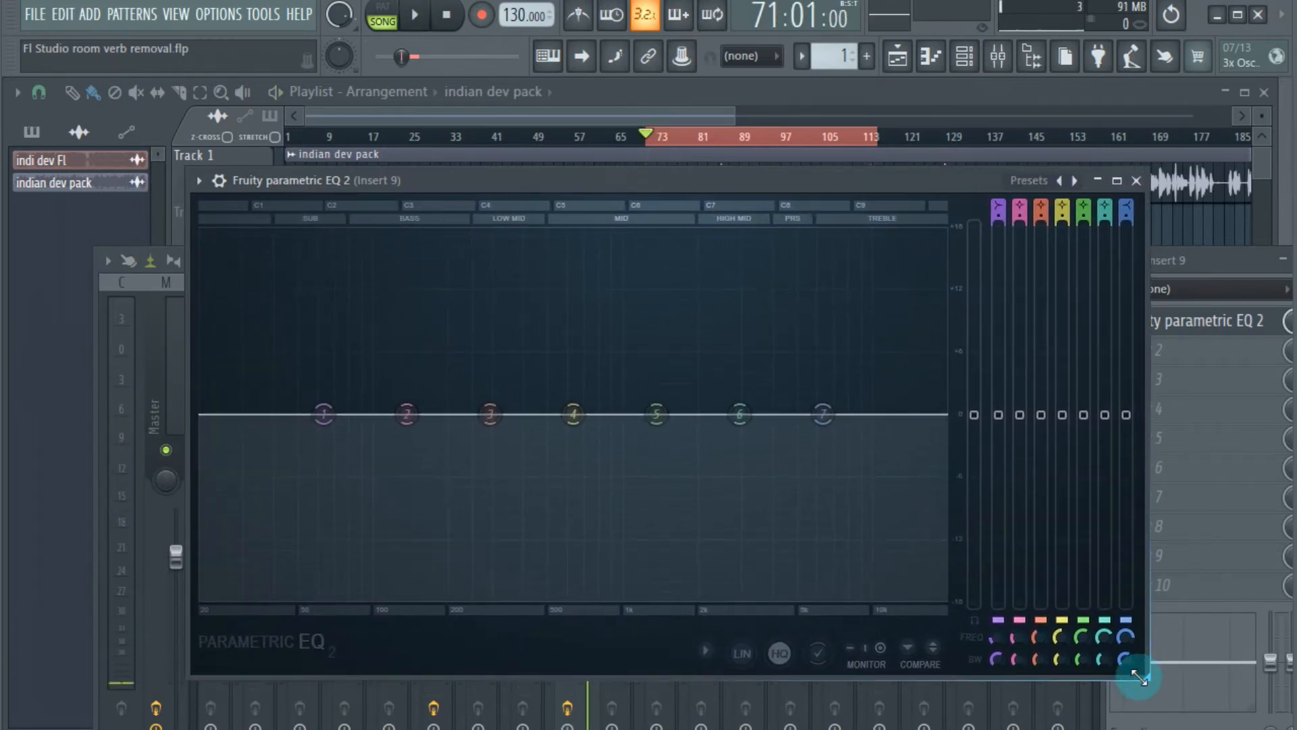
key(space)
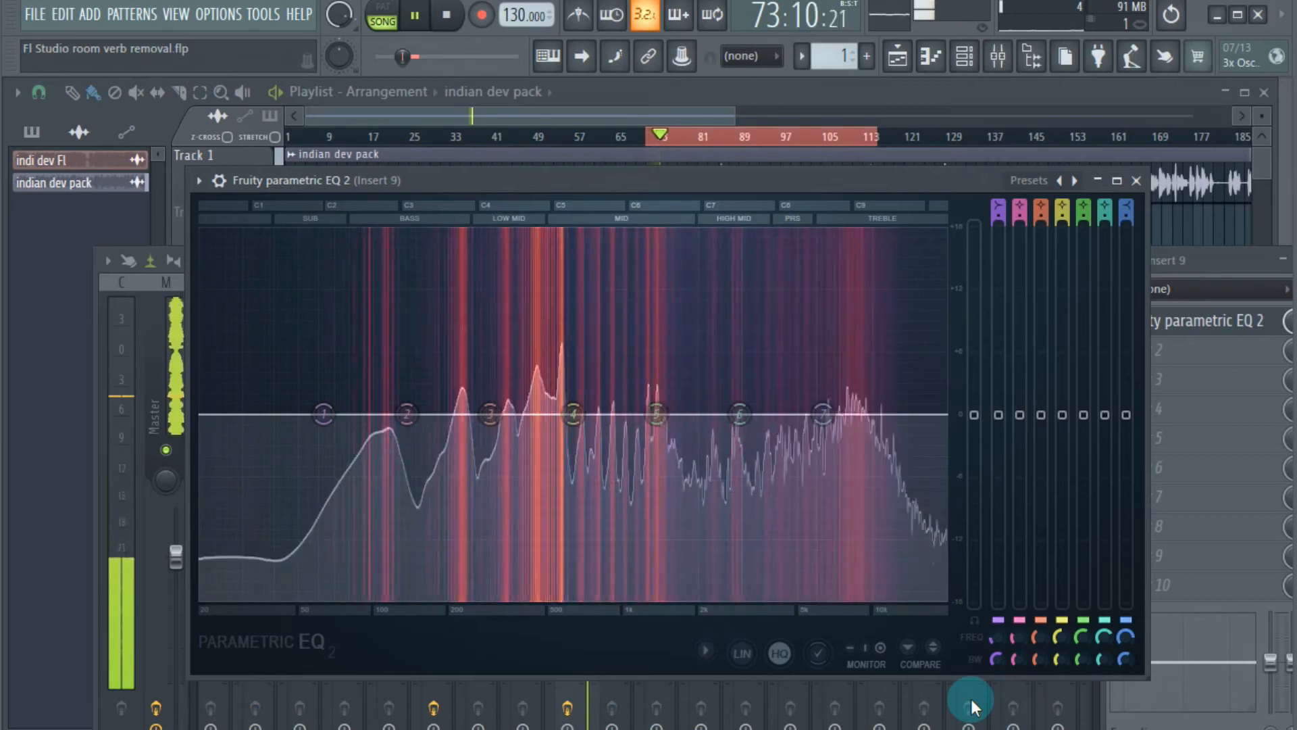
key(space)
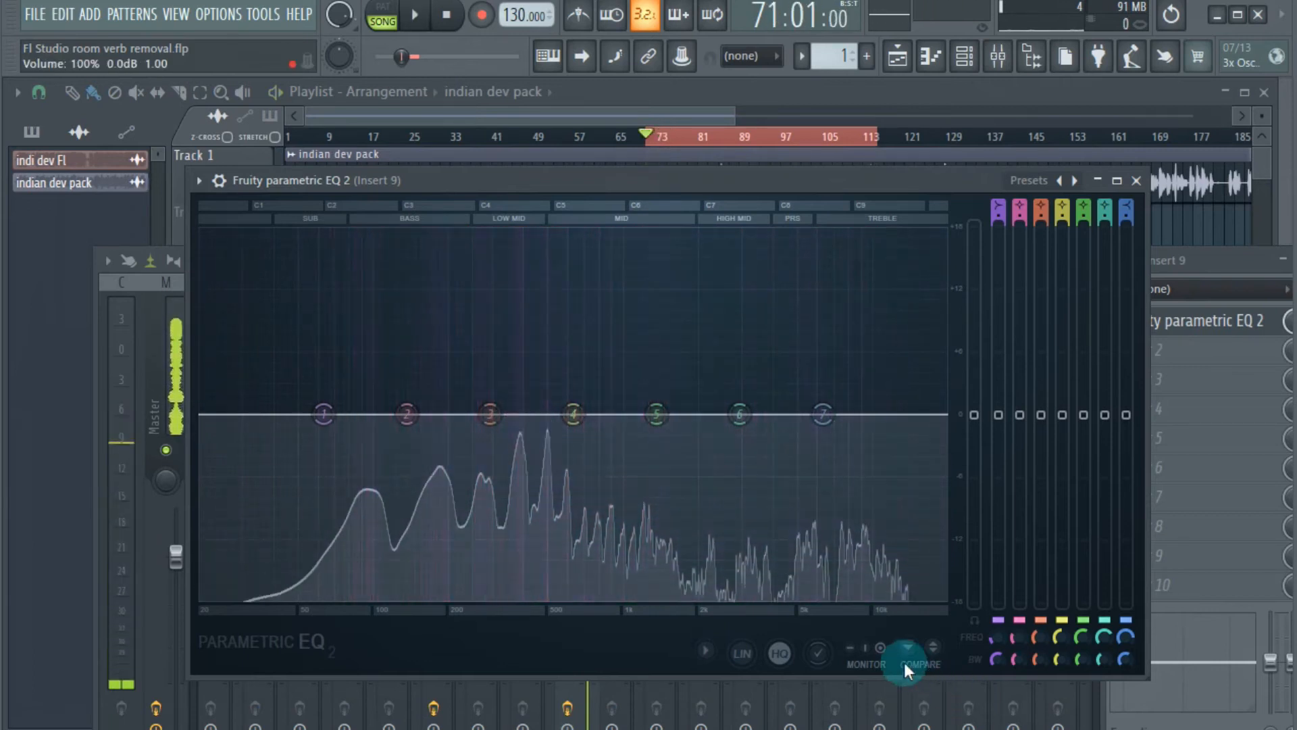
click(727, 401)
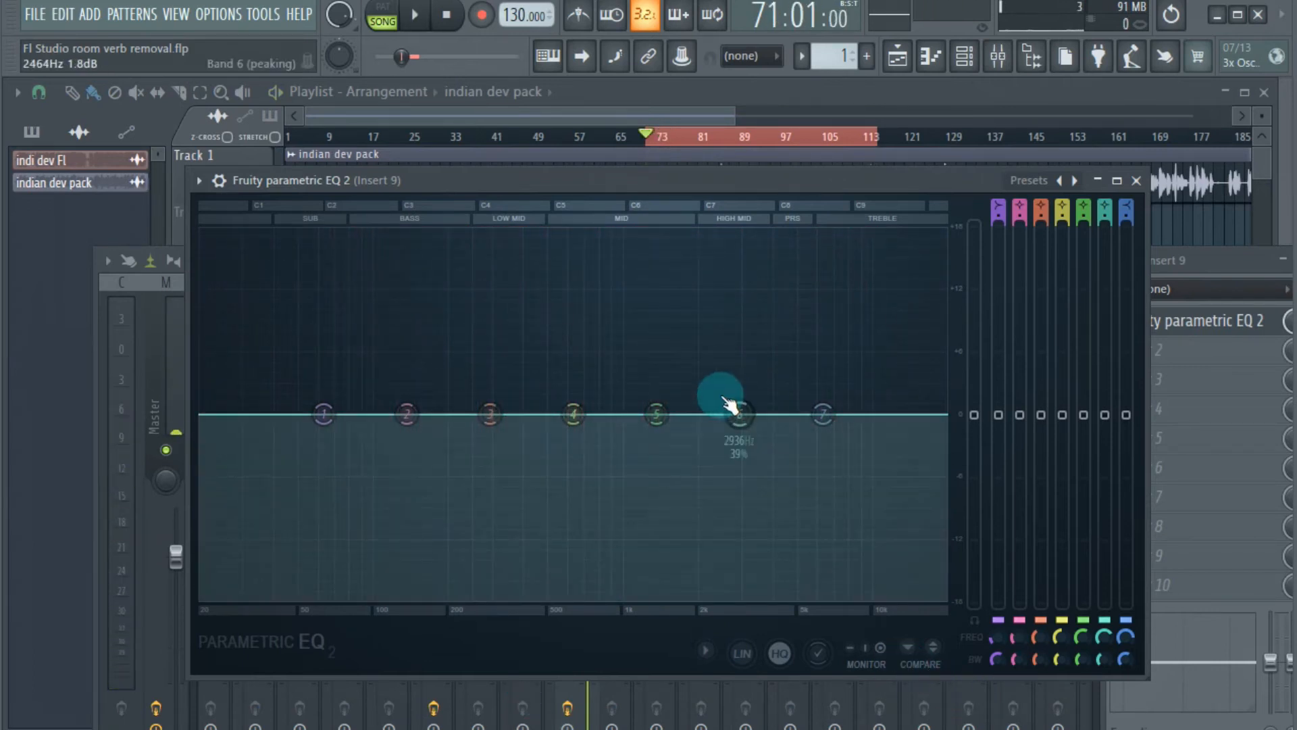
click(393, 480)
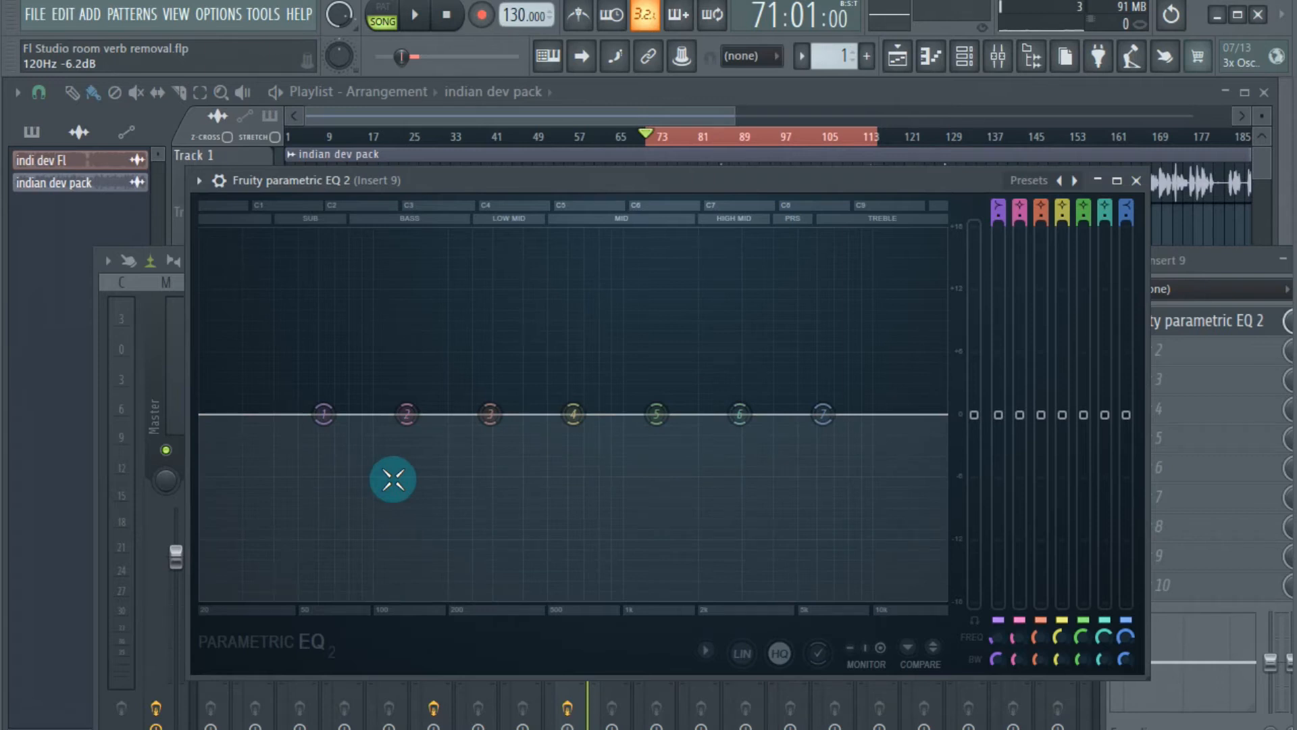
During playback, boost EQ band 2 to about 15 dB near 201 Hz and narrow its bandwidth to 14%.
click(400, 408)
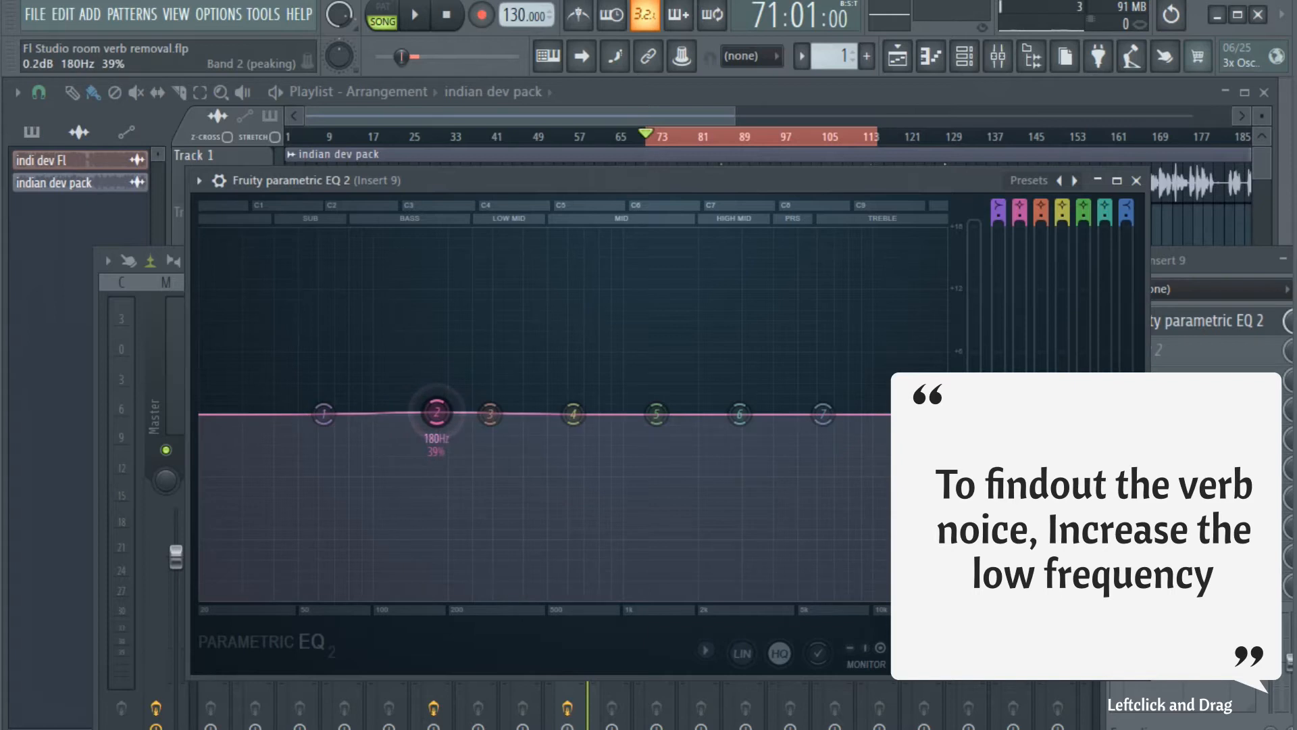
key(space)
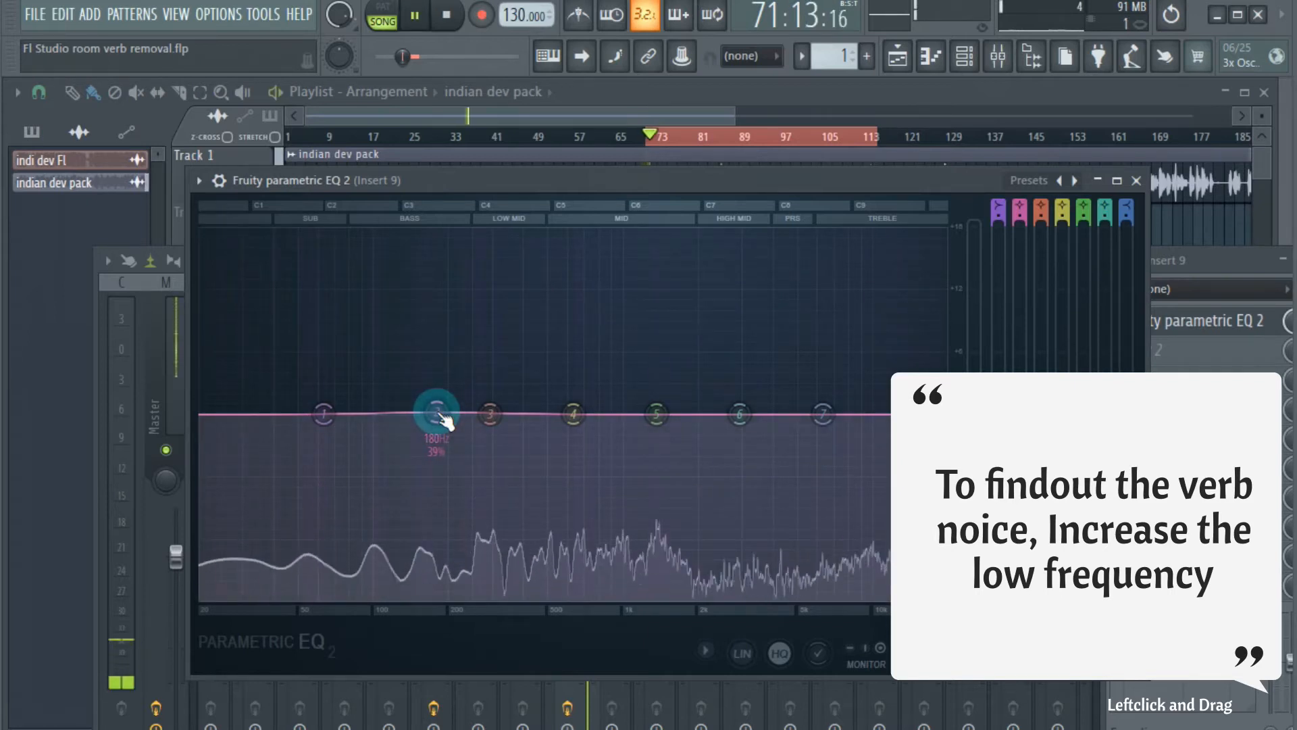
drag(436, 414, 460, 309)
scroll(459, 308, down, 5)
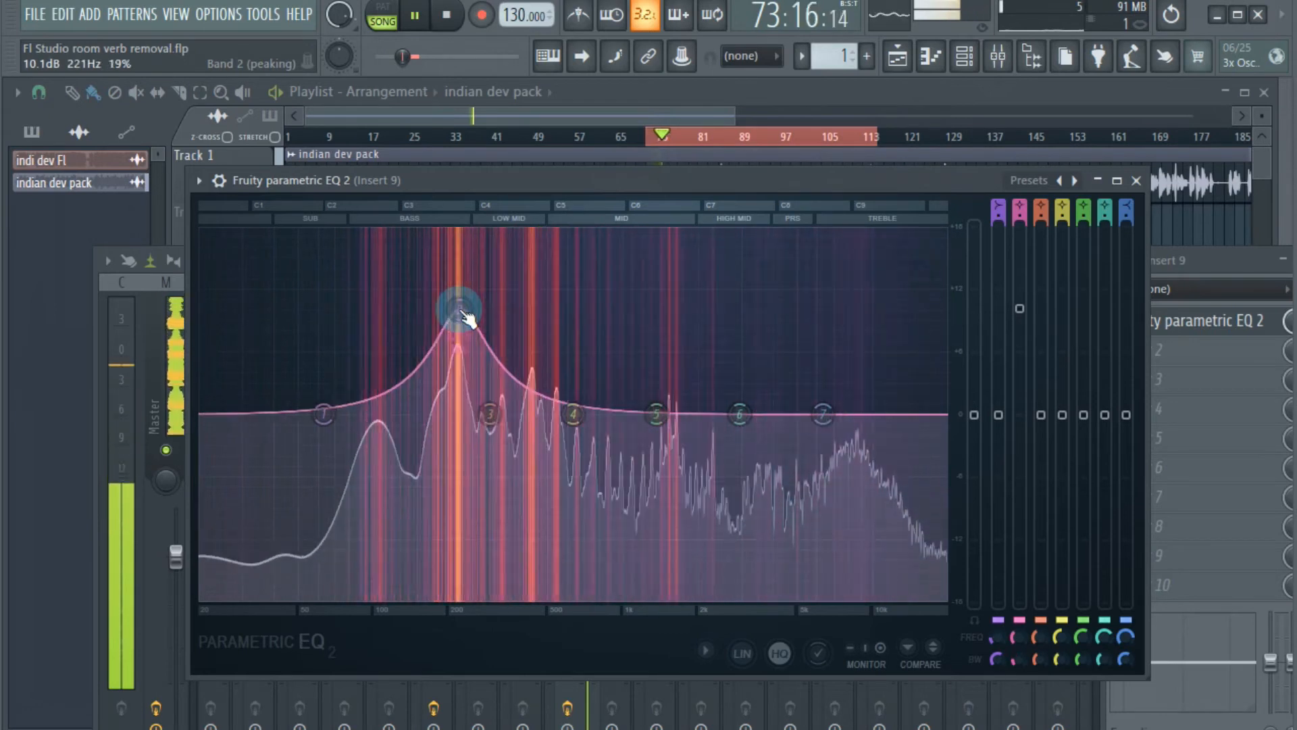
scroll(459, 309, down, 3)
drag(454, 304, 439, 260)
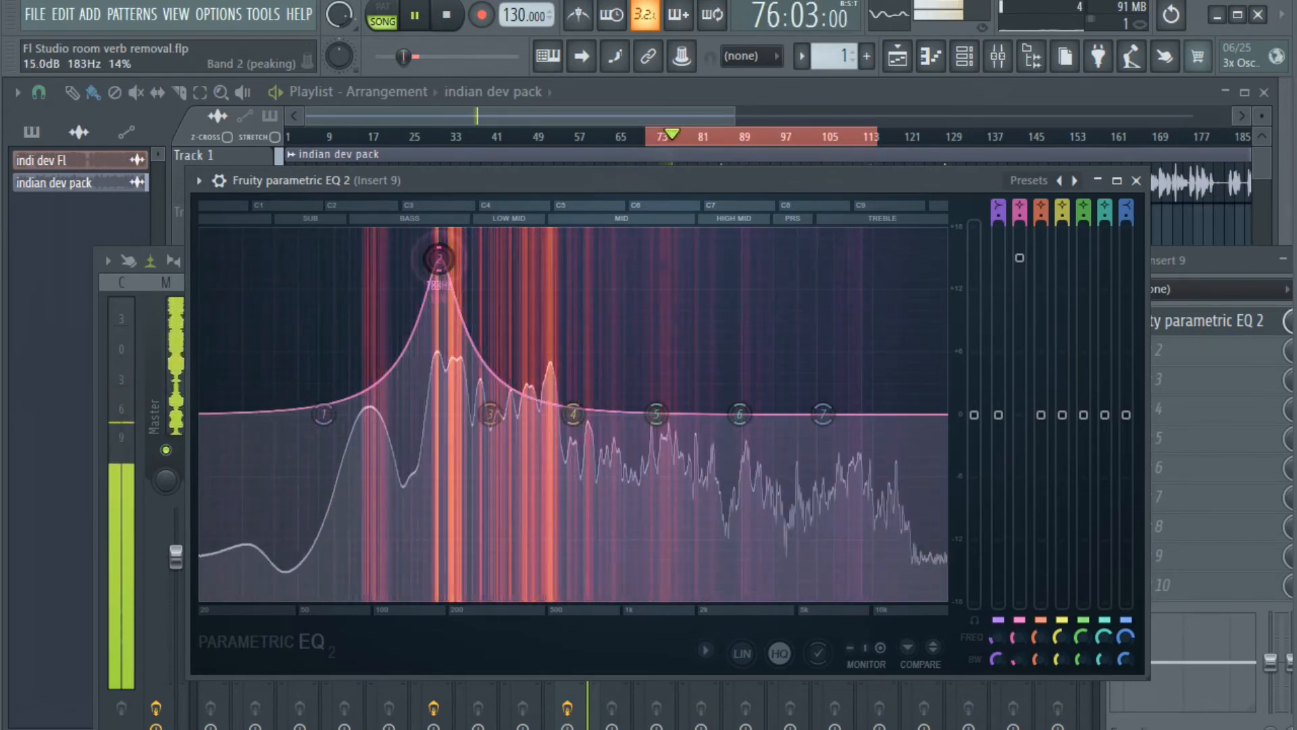
drag(439, 259, 449, 258)
key(space)
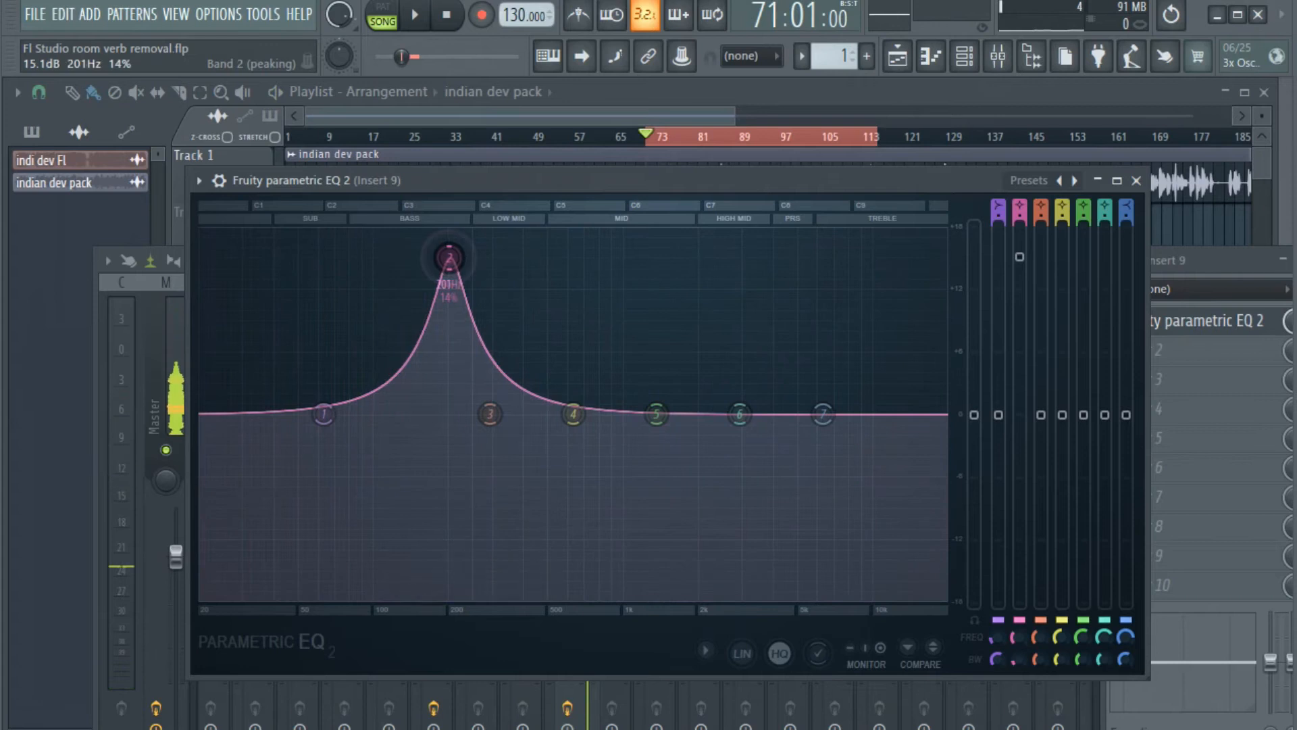
Narrow band 2 to 9% and sweep its boost to about 105 Hz during playback to locate the reverb.
scroll(456, 265, down, 5)
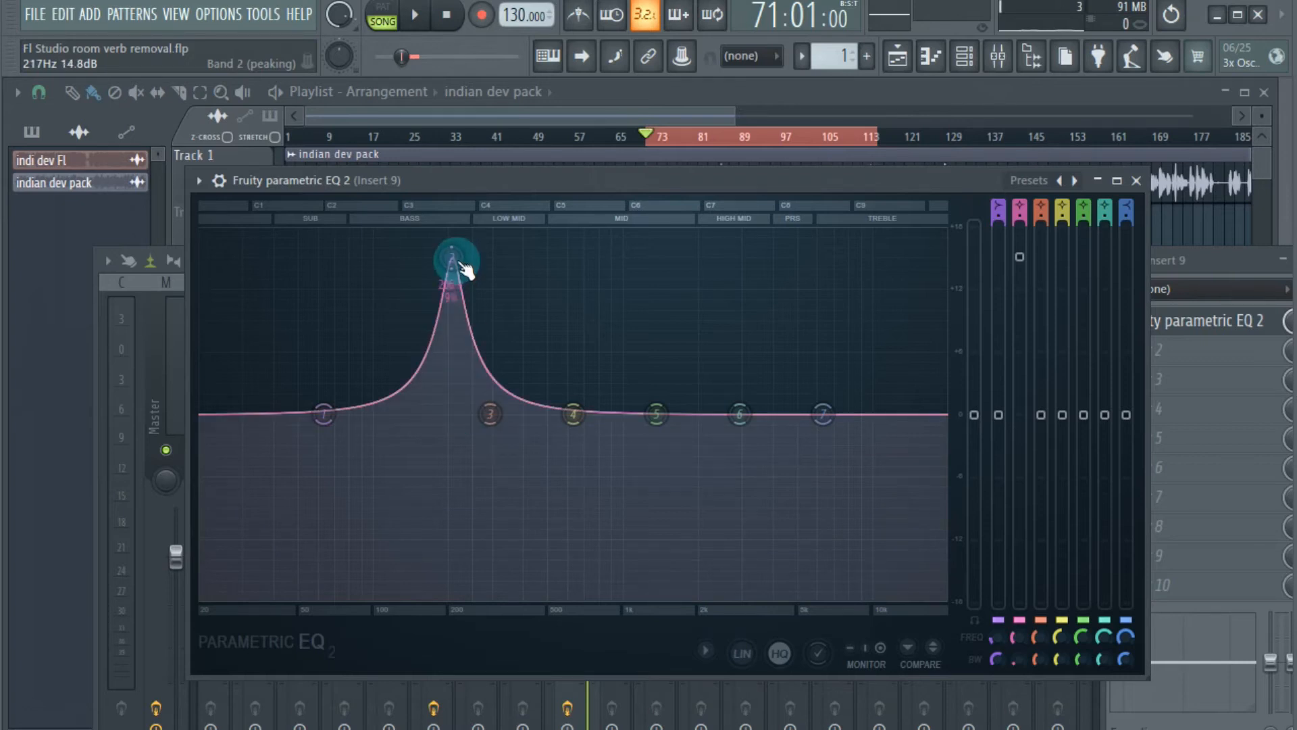
key(space)
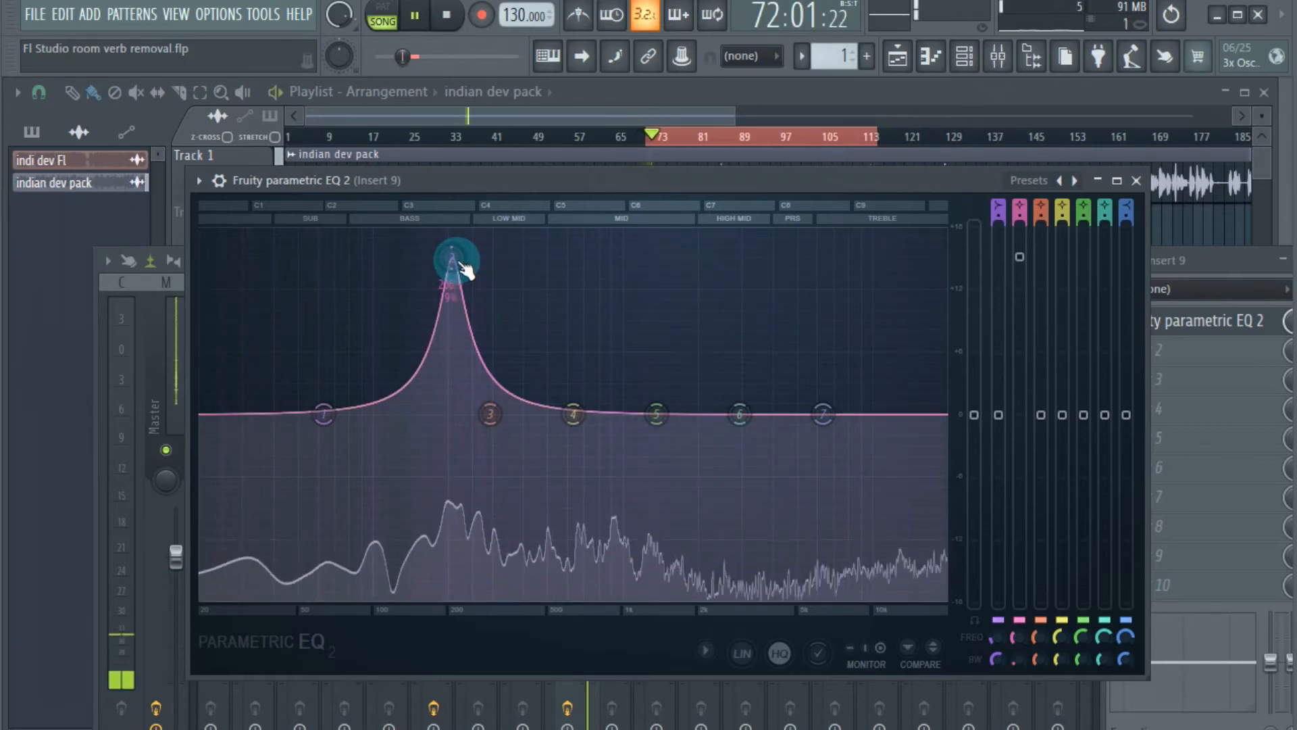
drag(464, 267, 378, 268)
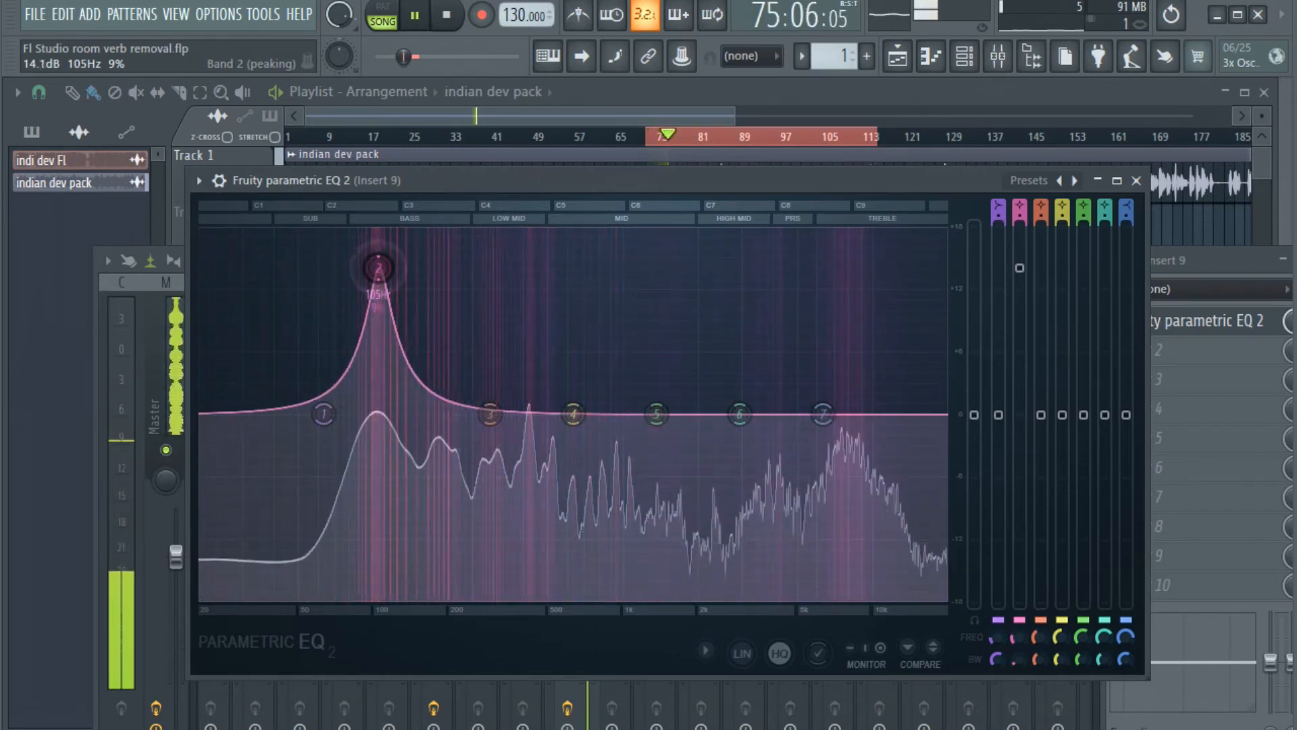
key(space)
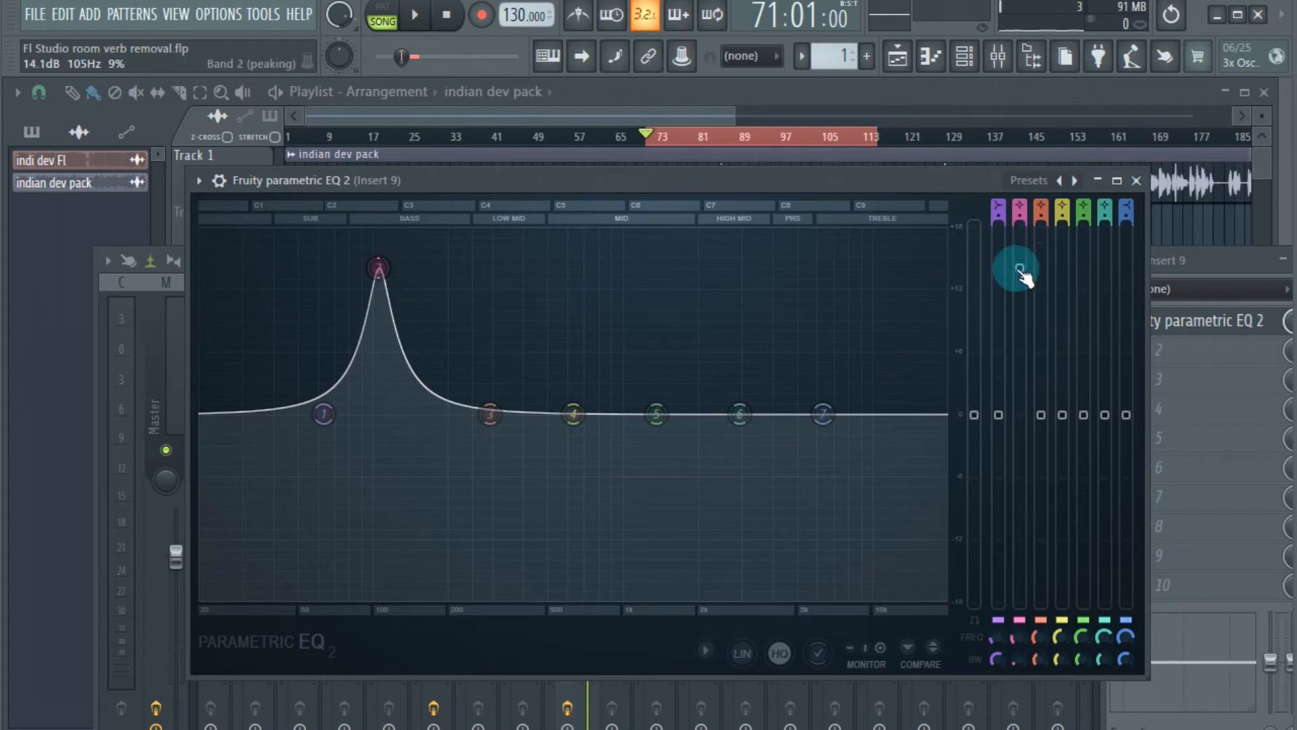
Turn band 2 into a cut of about -9.8 dB at 103 Hz while auditioning the voice.
drag(1021, 273, 1022, 501)
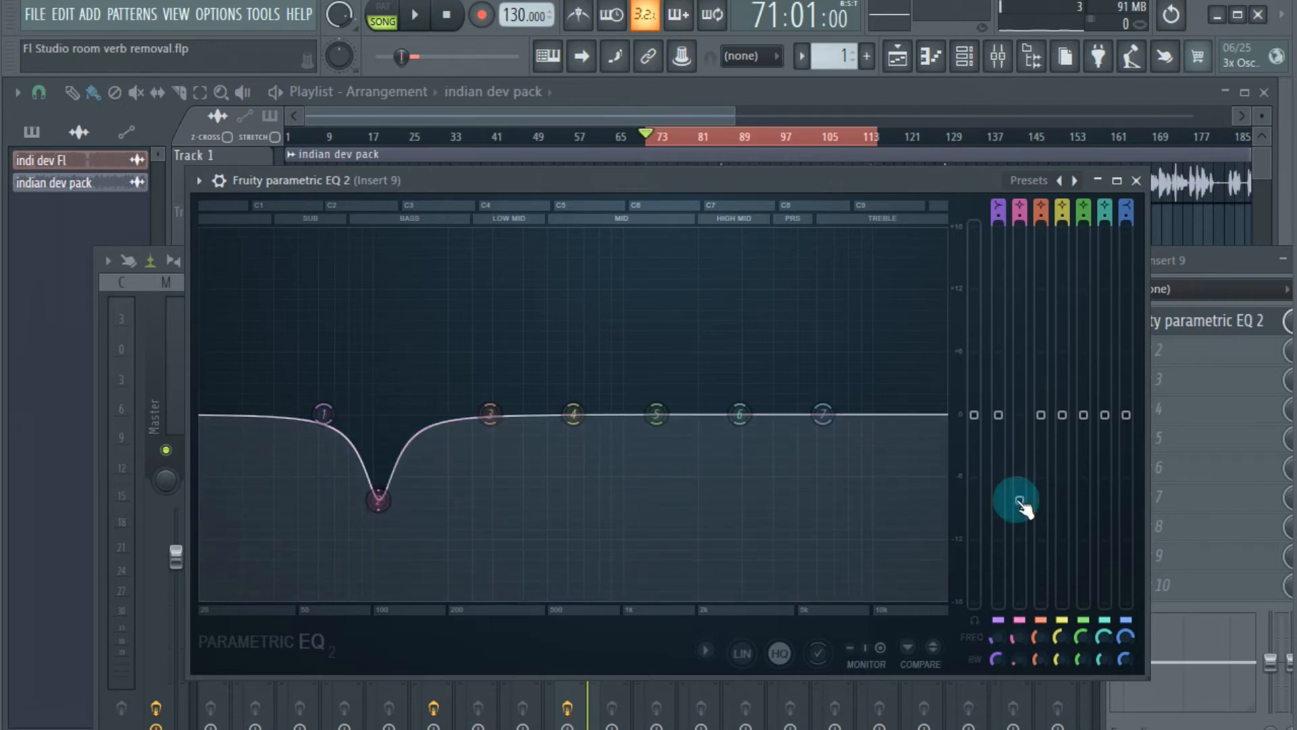
key(space)
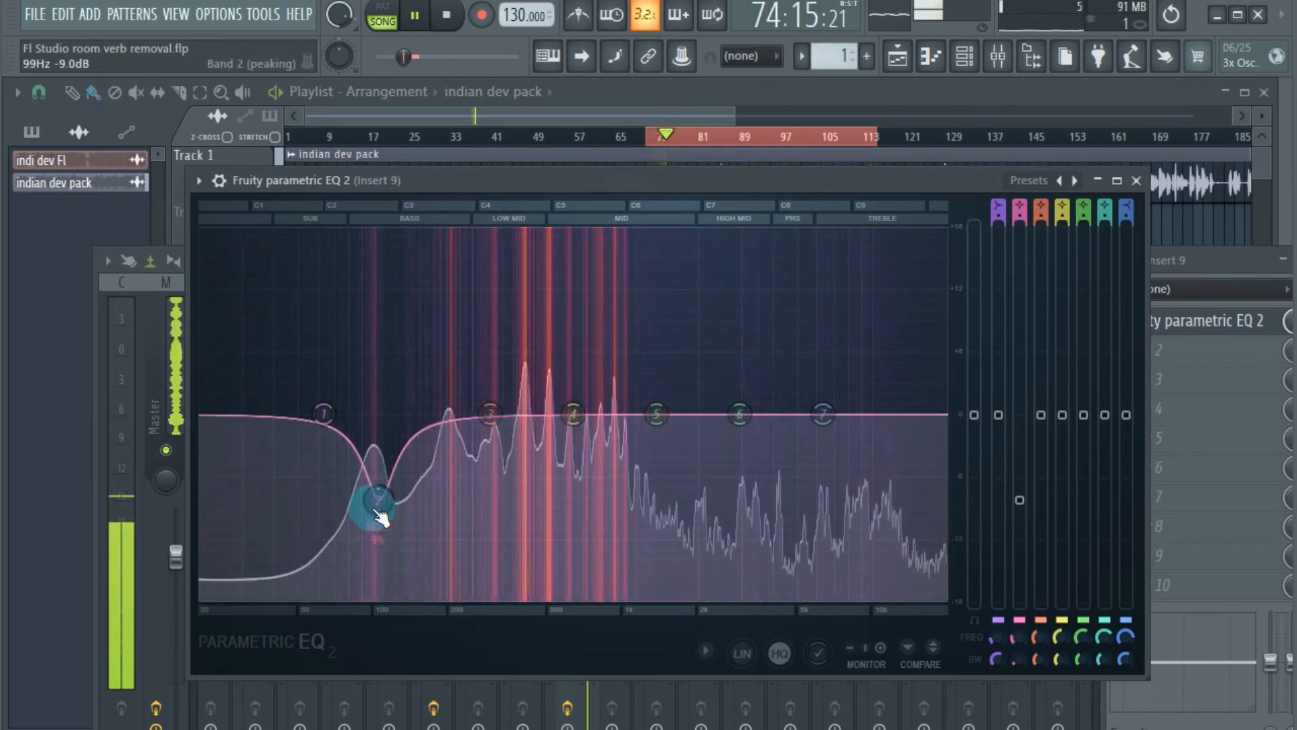
drag(376, 506, 377, 516)
key(space)
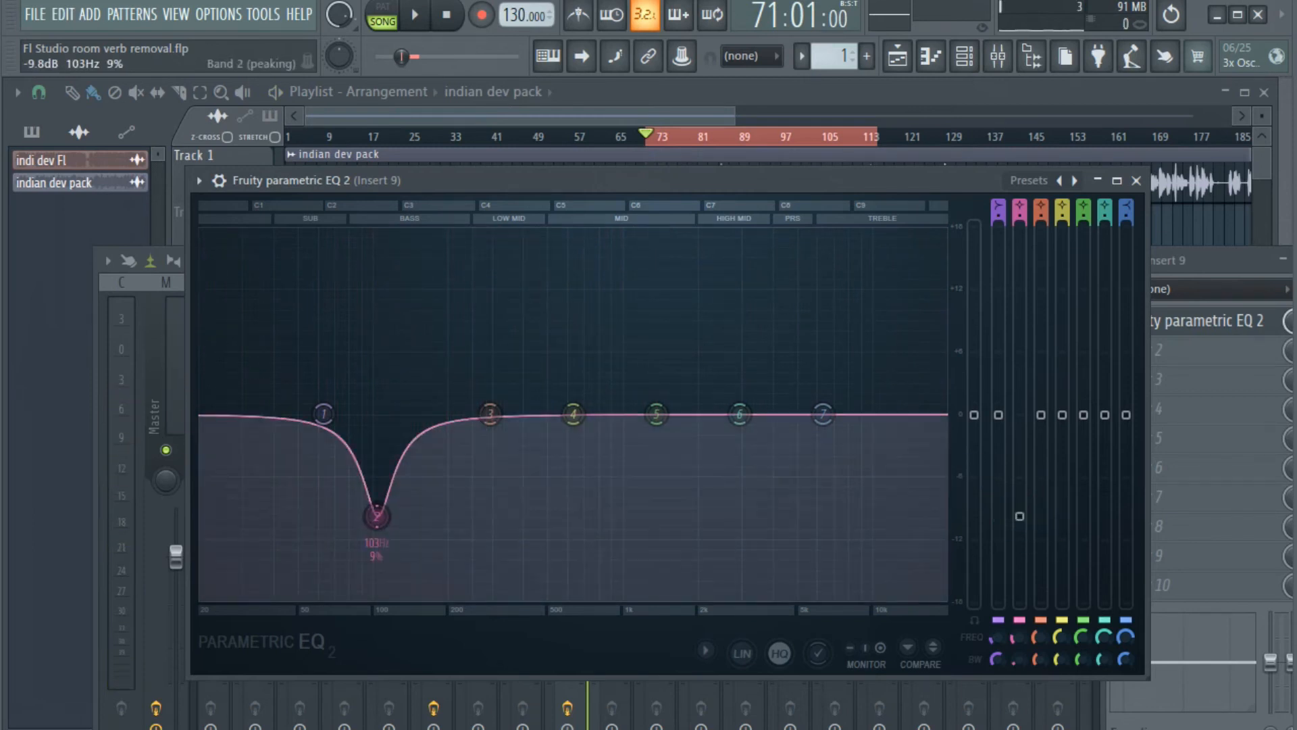
Compare the voice during playback with band 2 flat and with it boosted to about 12 dB.
key(space)
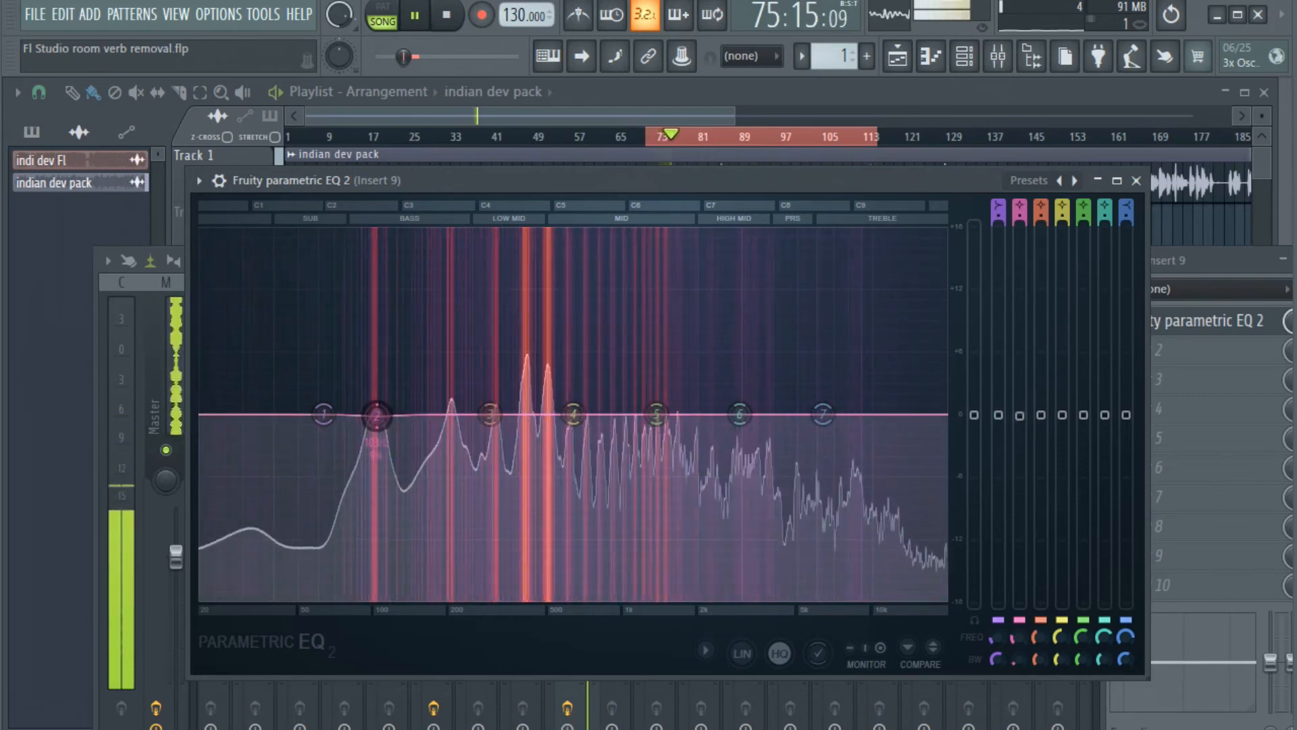
key(space)
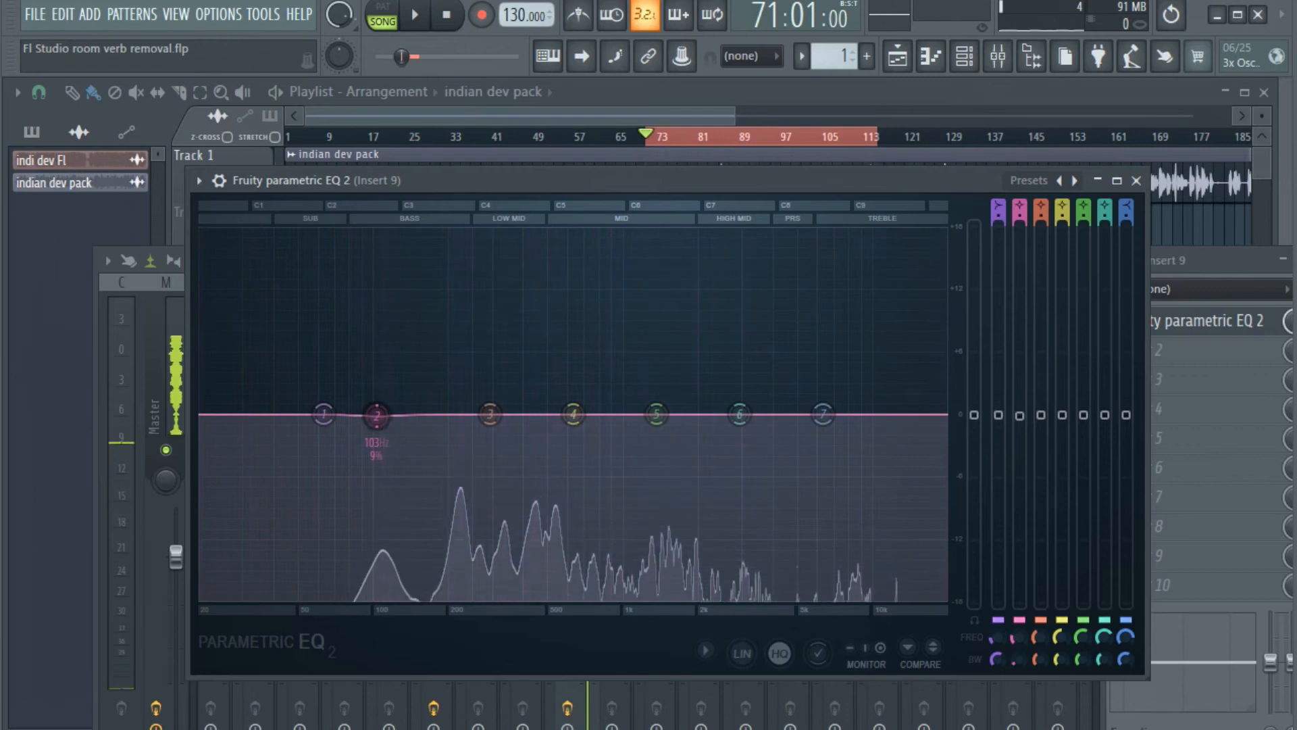
key(space)
click(1019, 292)
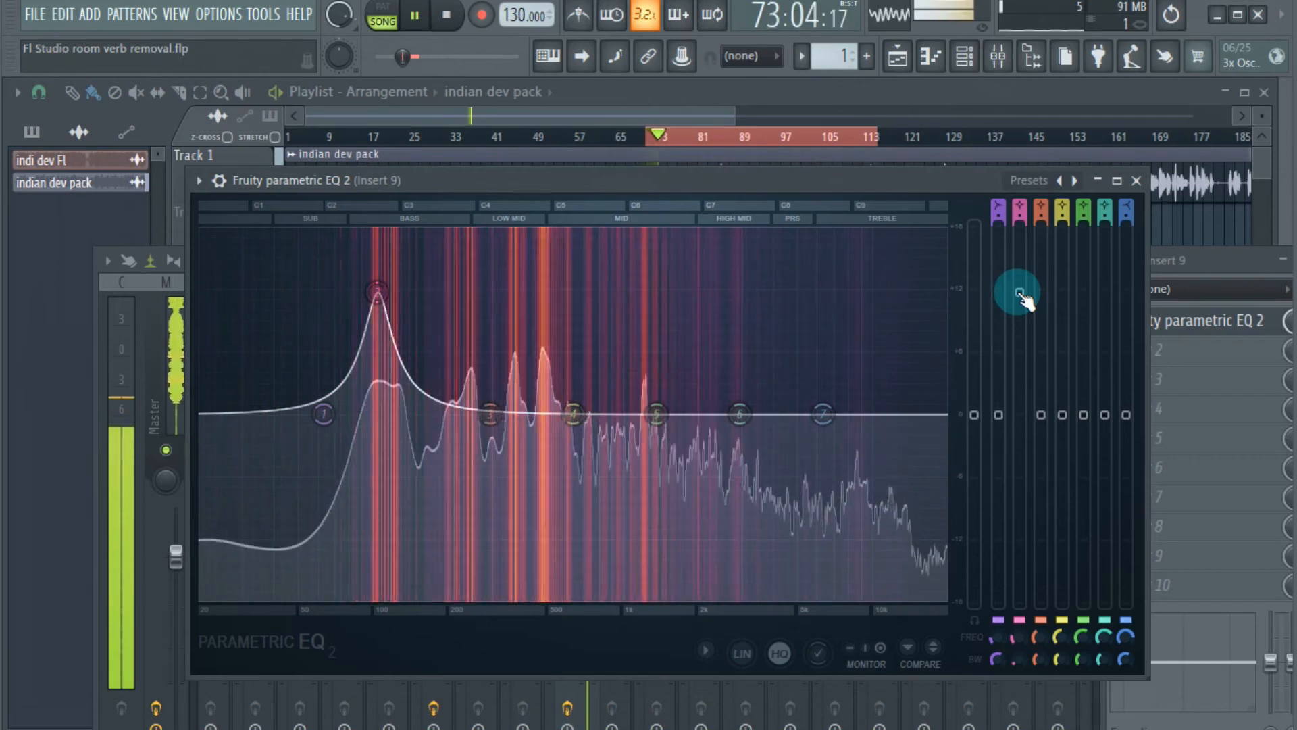
key(space)
Lower band 2's gain to about -11.1 dB at 103 Hz and play the voice section to check the cut.
drag(1020, 292, 1019, 380)
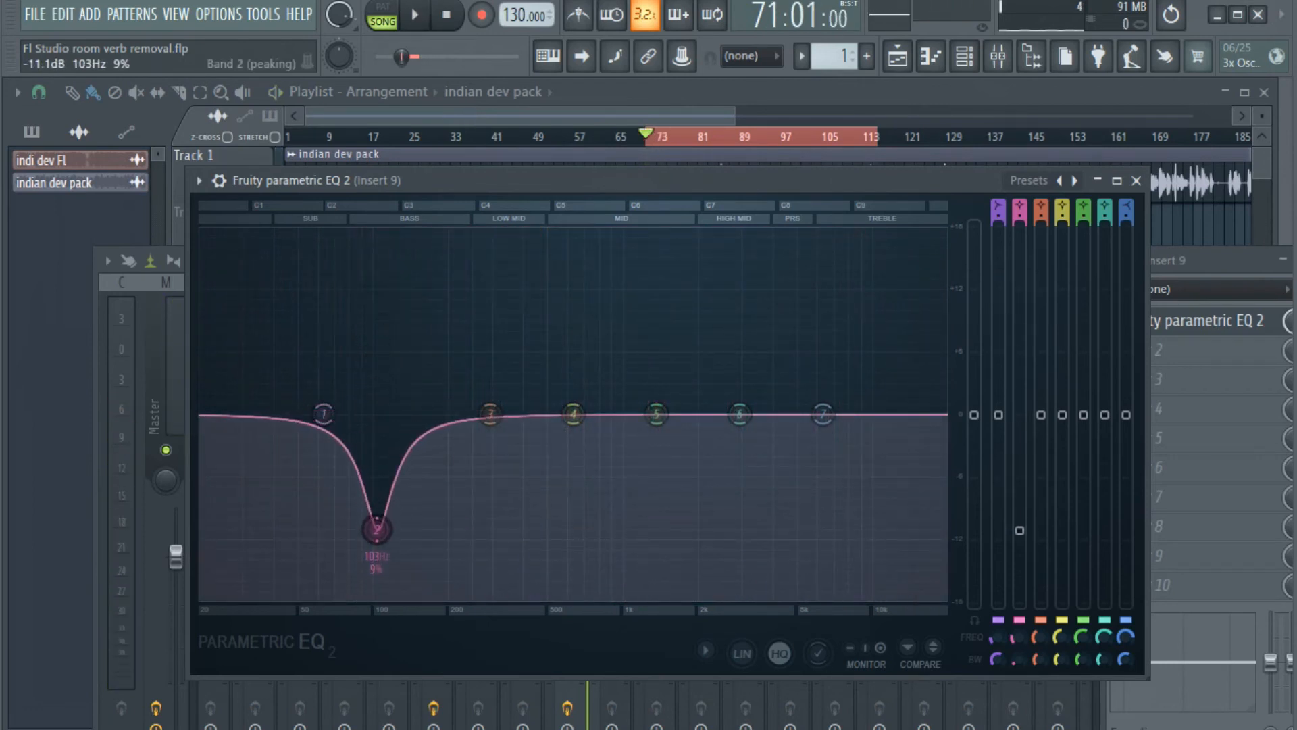
drag(1020, 533, 1020, 534)
key(space)
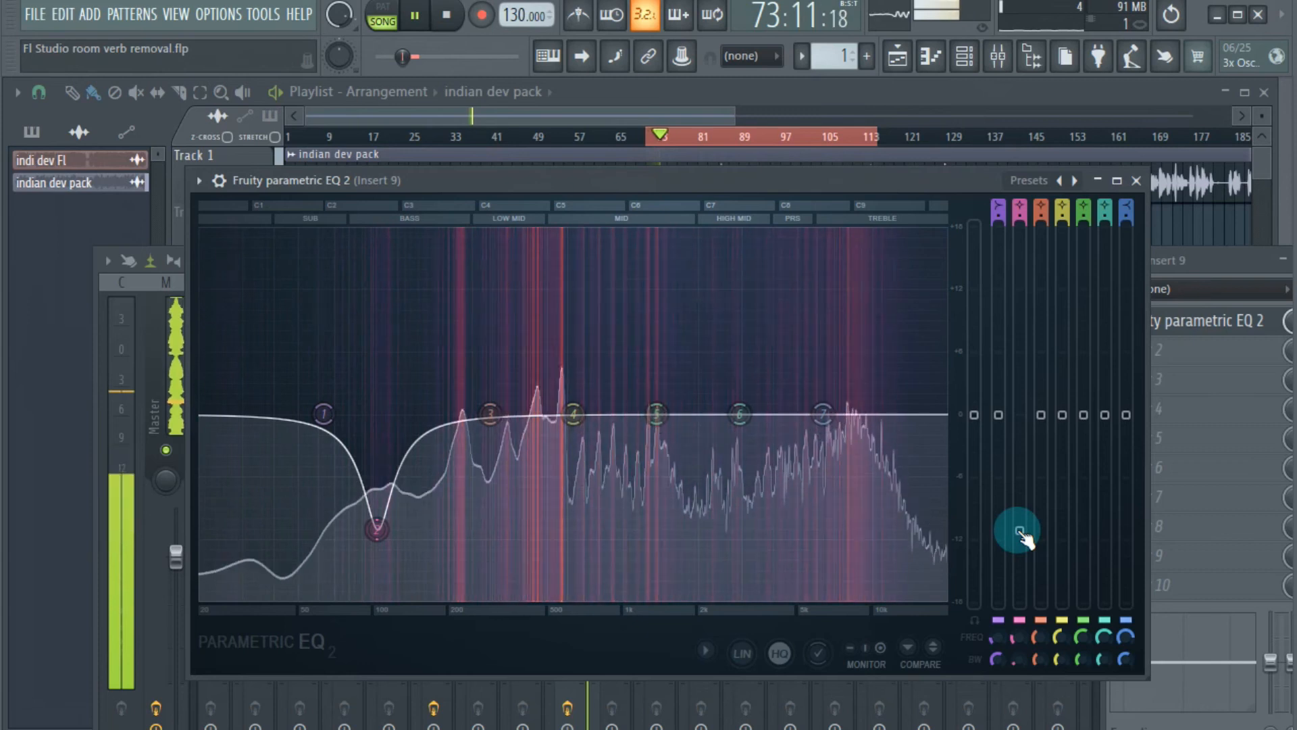
key(space)
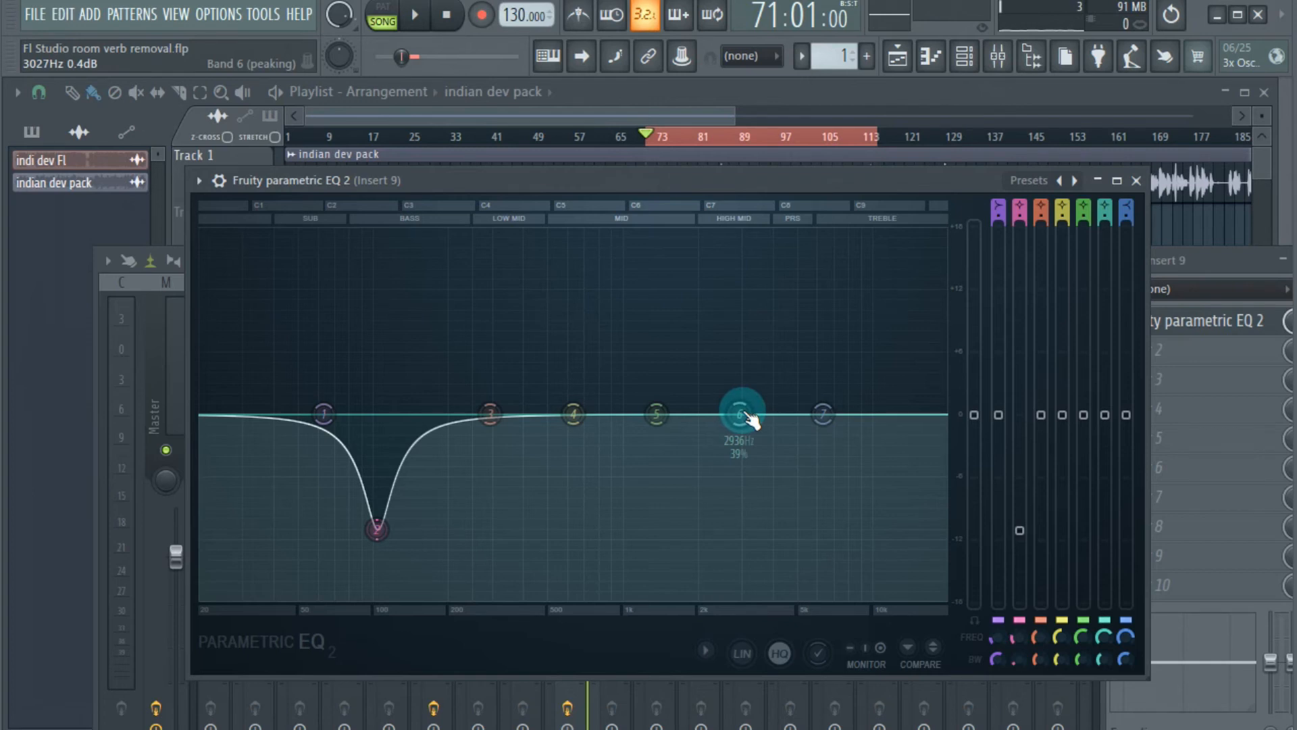
key(space)
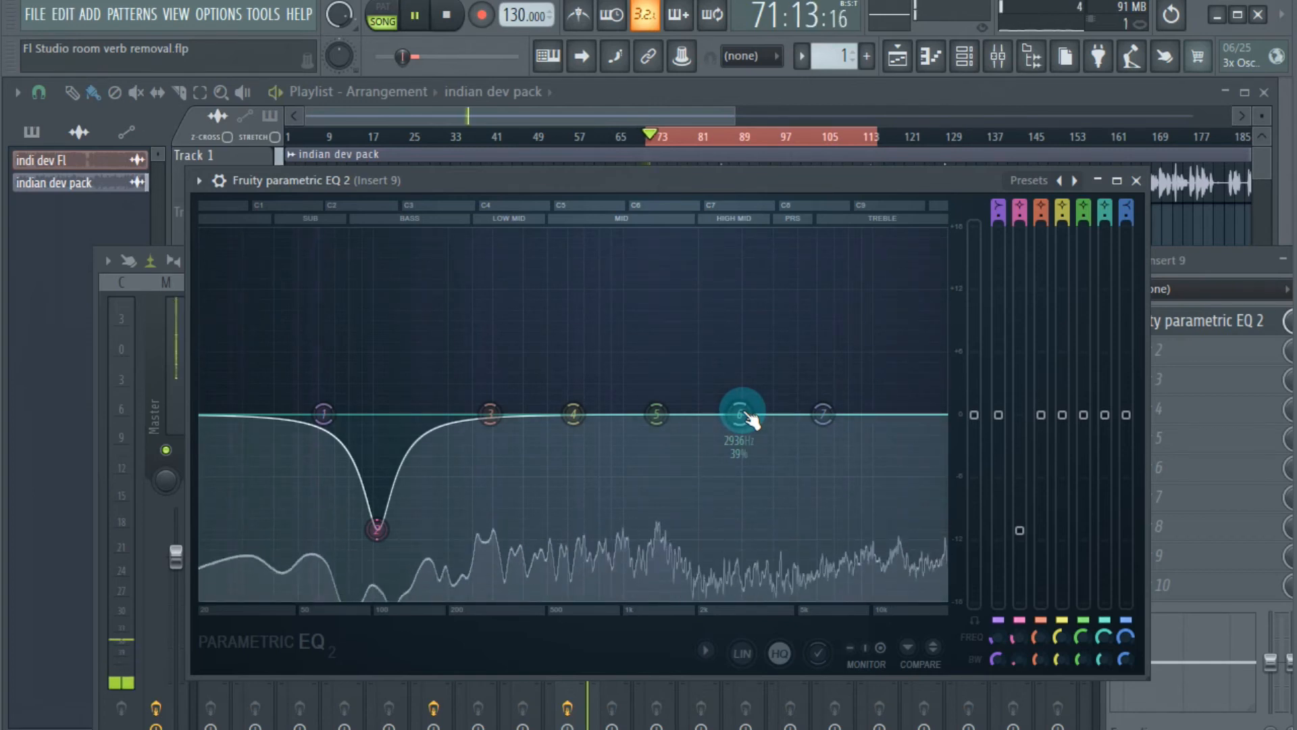
Boost band 6 to about 8 dB near 2.9 kHz and narrow its bandwidth to 34% while auditioning the voice.
drag(750, 418, 739, 327)
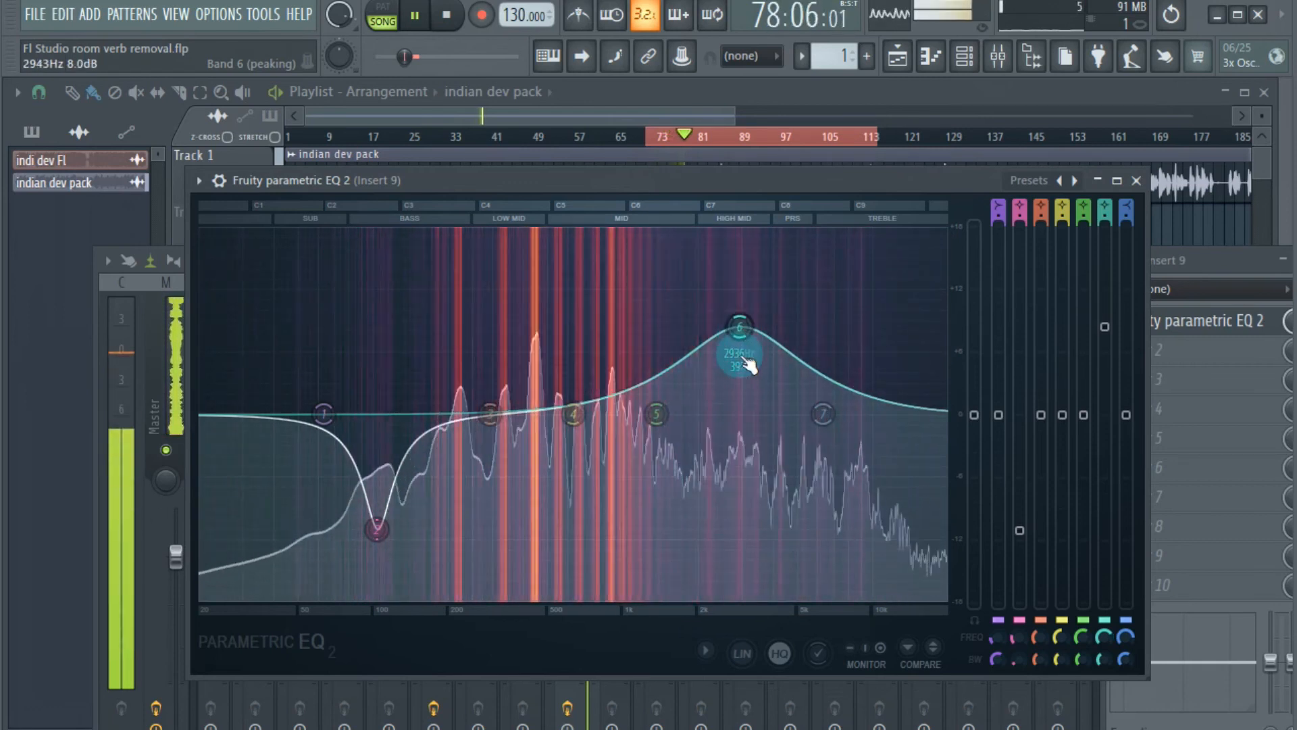
scroll(740, 366, down, 1)
key(space)
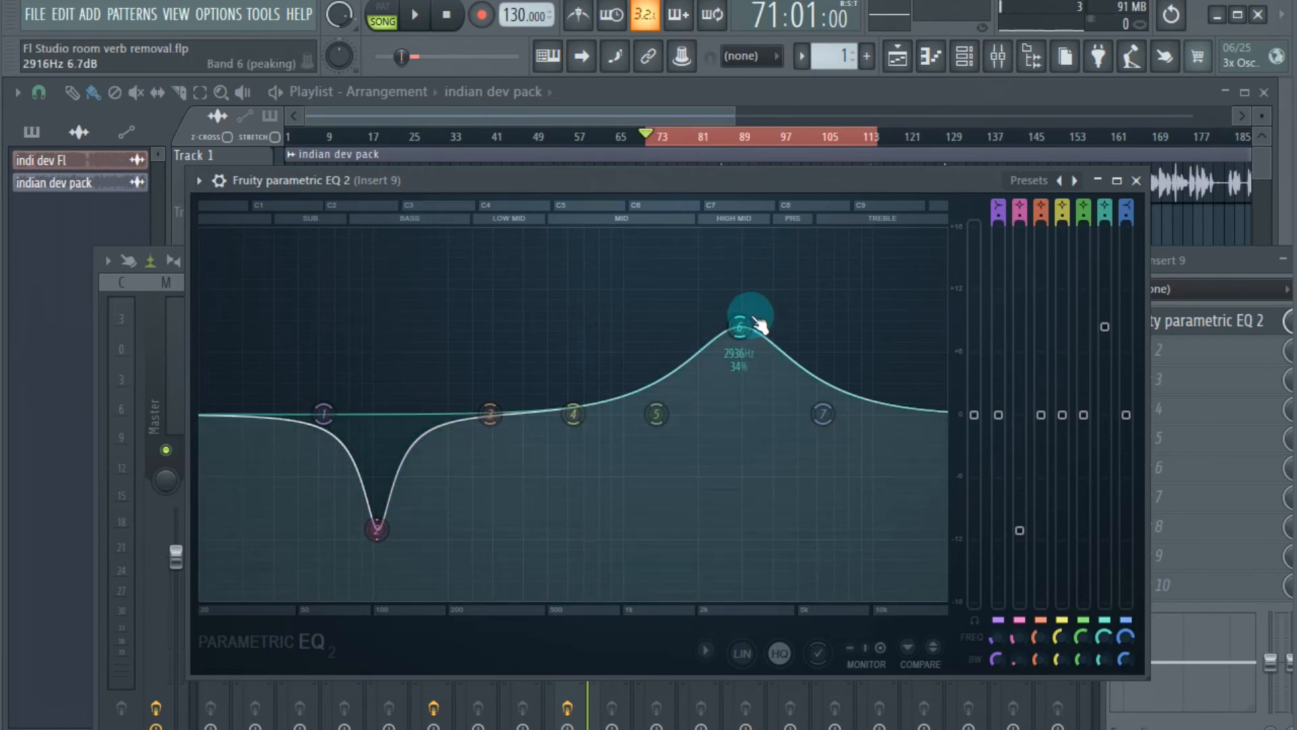
During playback, shift band 6's boost slightly higher in frequency and raise band 5 by about 2 dB just below 1 kHz.
key(space)
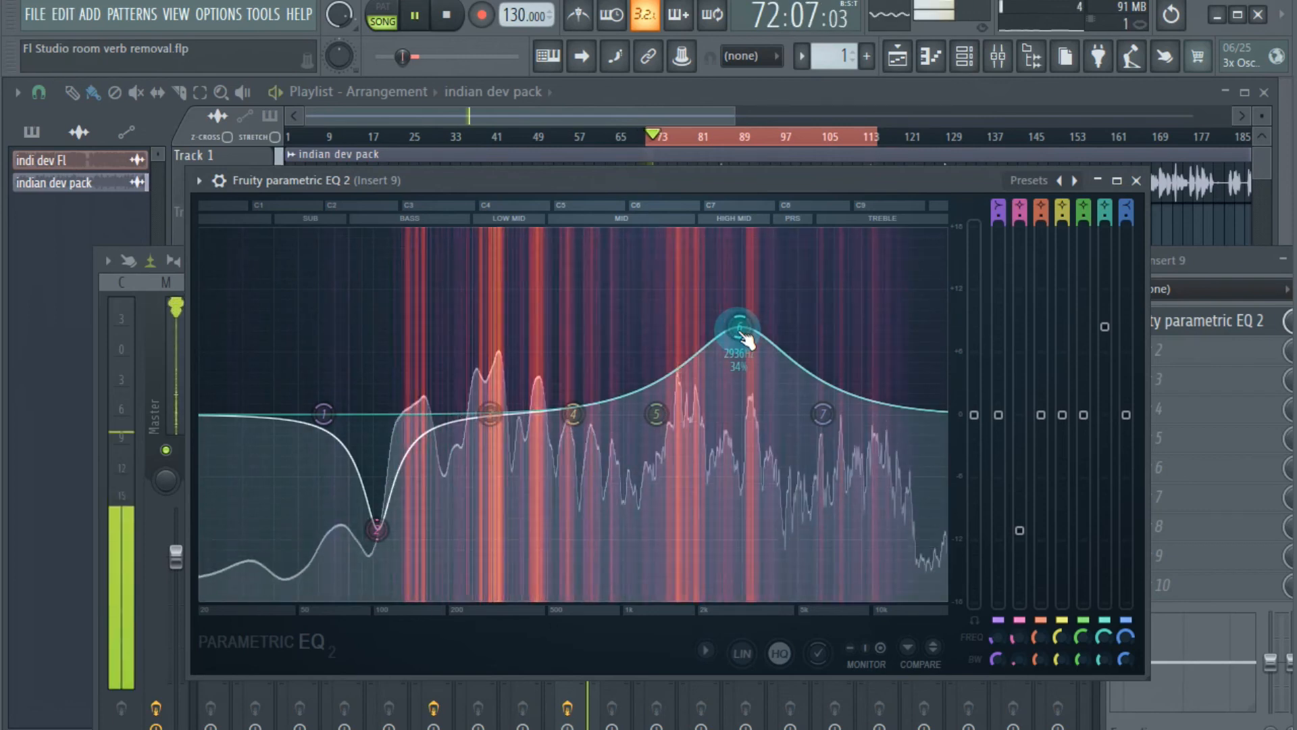
mouse_move(758, 338)
mouse_down()
mouse_move(739, 362)
mouse_move(738, 544)
mouse_move(759, 290)
mouse_move(760, 327)
mouse_up()
drag(654, 414, 623, 400)
key(space)
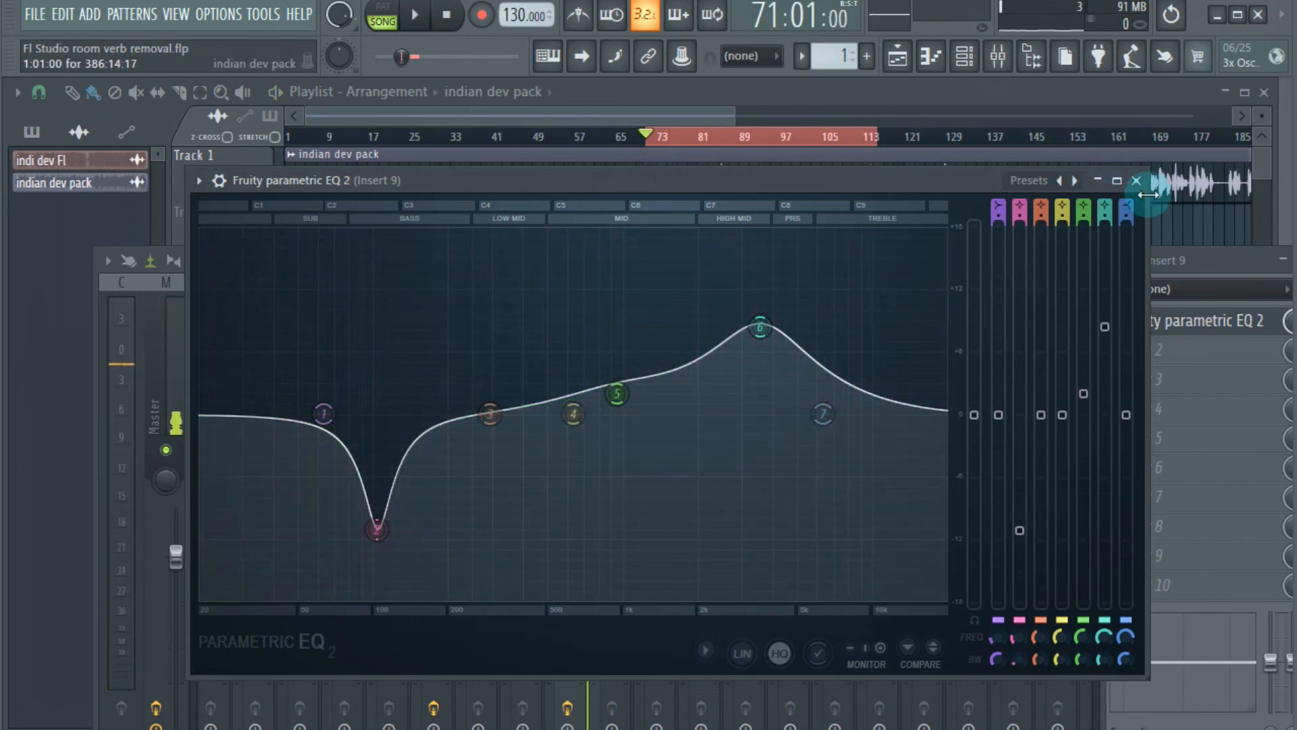
click(1138, 180)
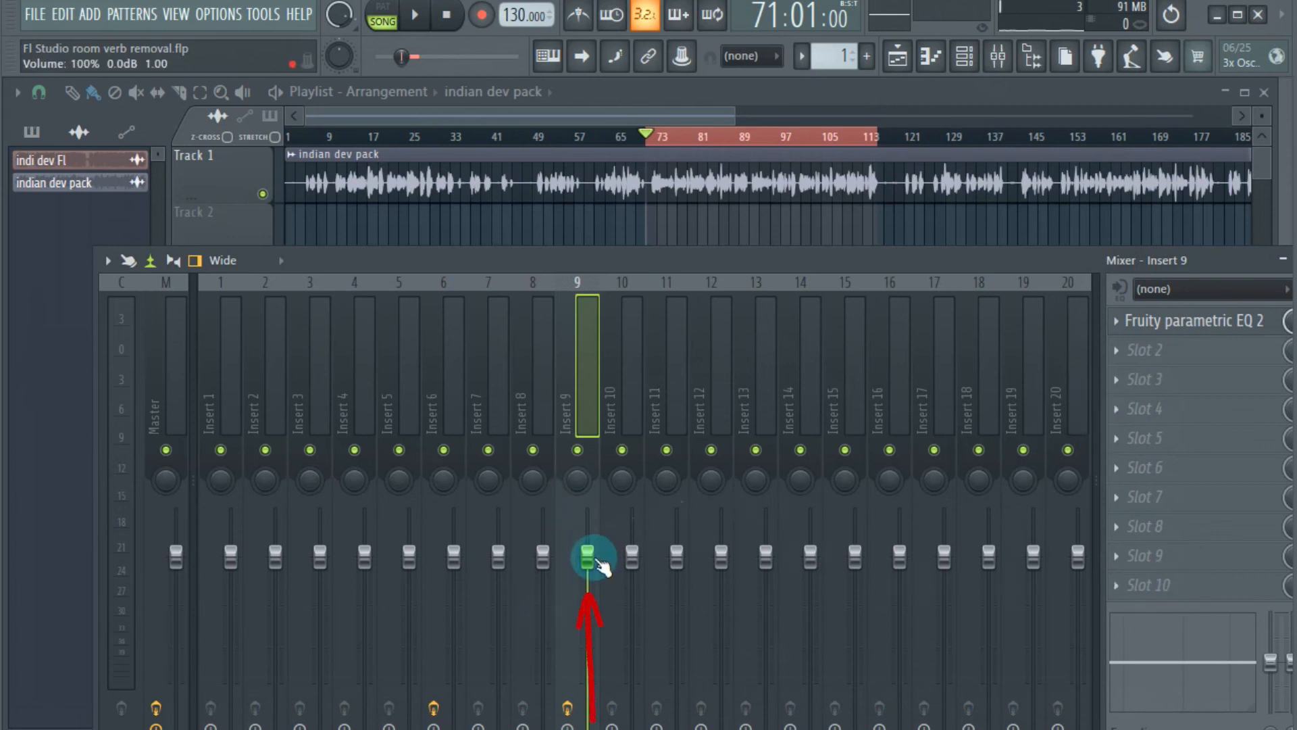
Raise the Fruity parametric EQ 2 main level to 4.8 dB while playing the voice section, and close the equalizer.
click(1149, 321)
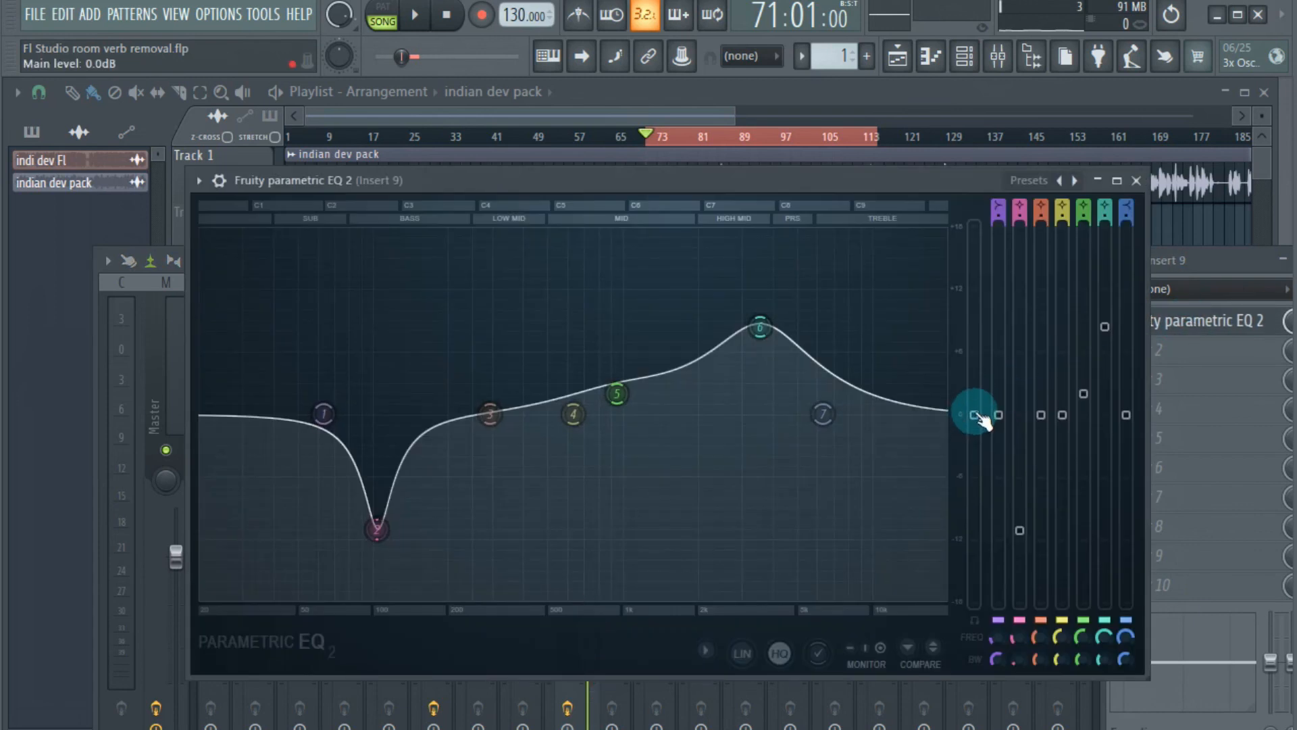
key(space)
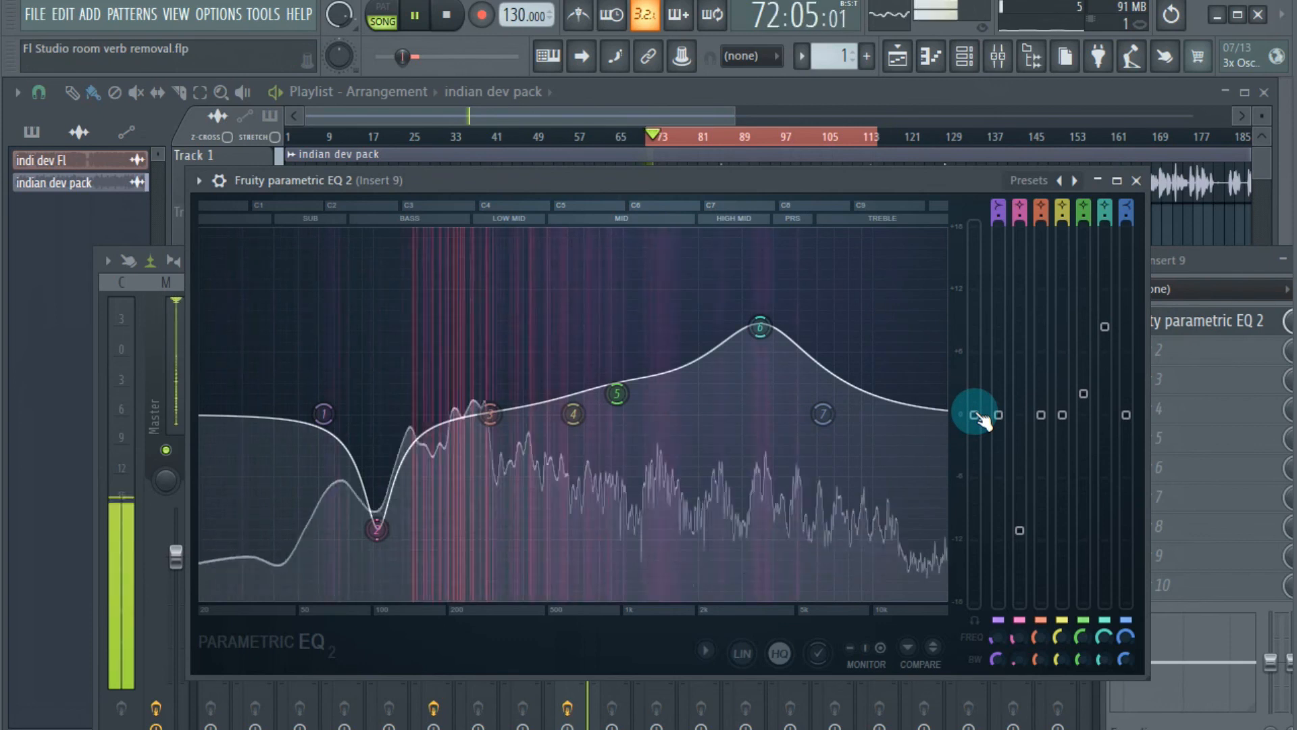
drag(980, 418, 973, 364)
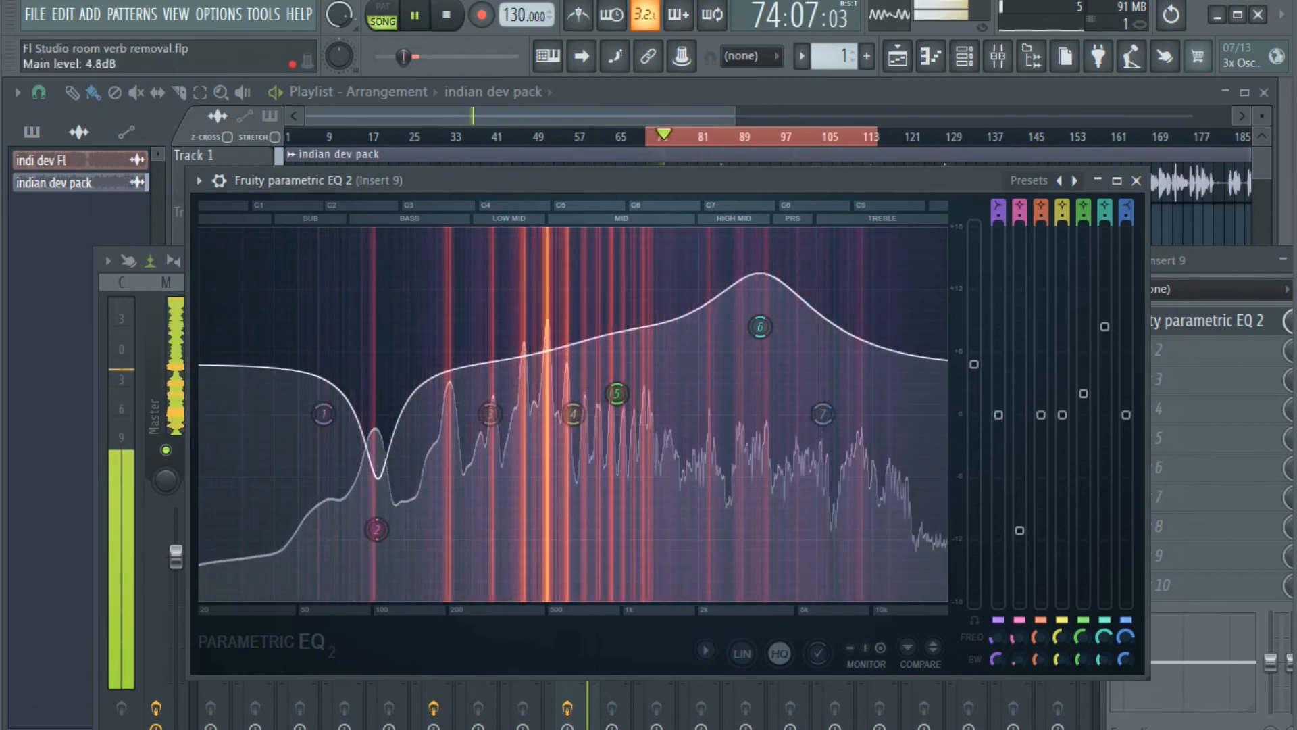
key(space)
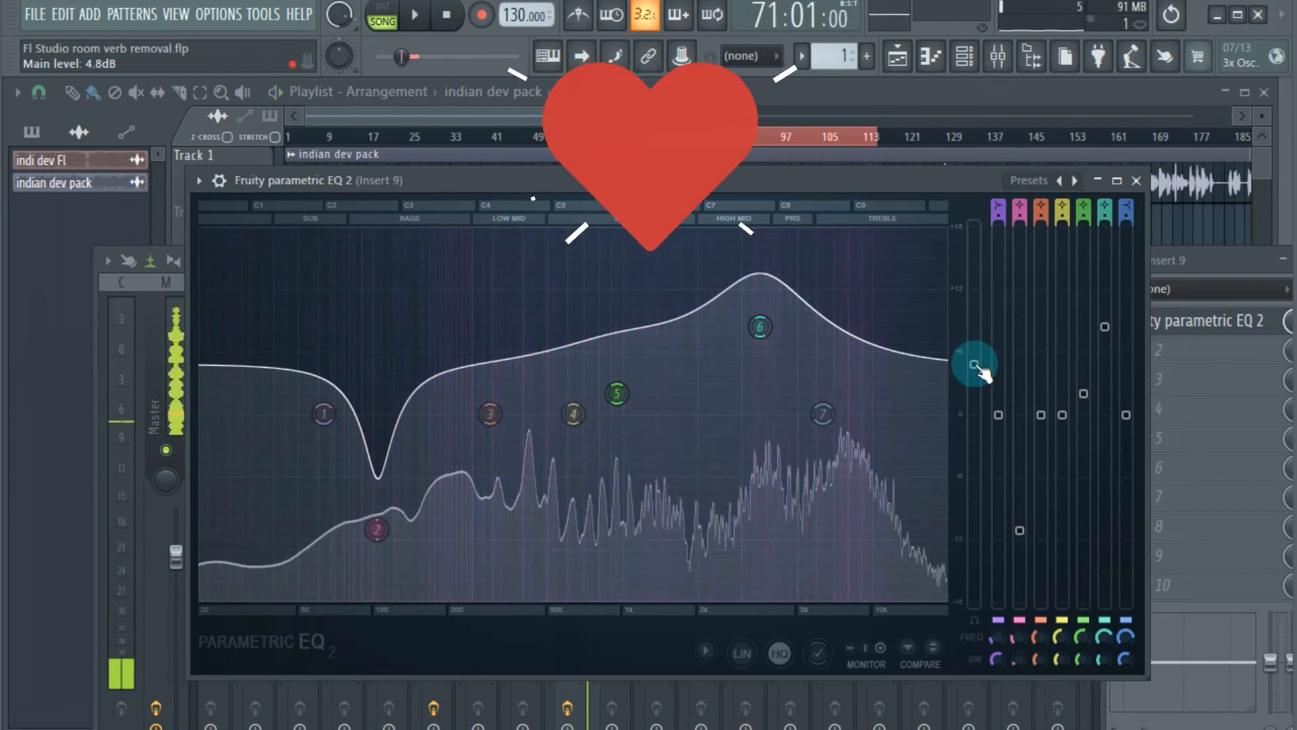
click(1137, 181)
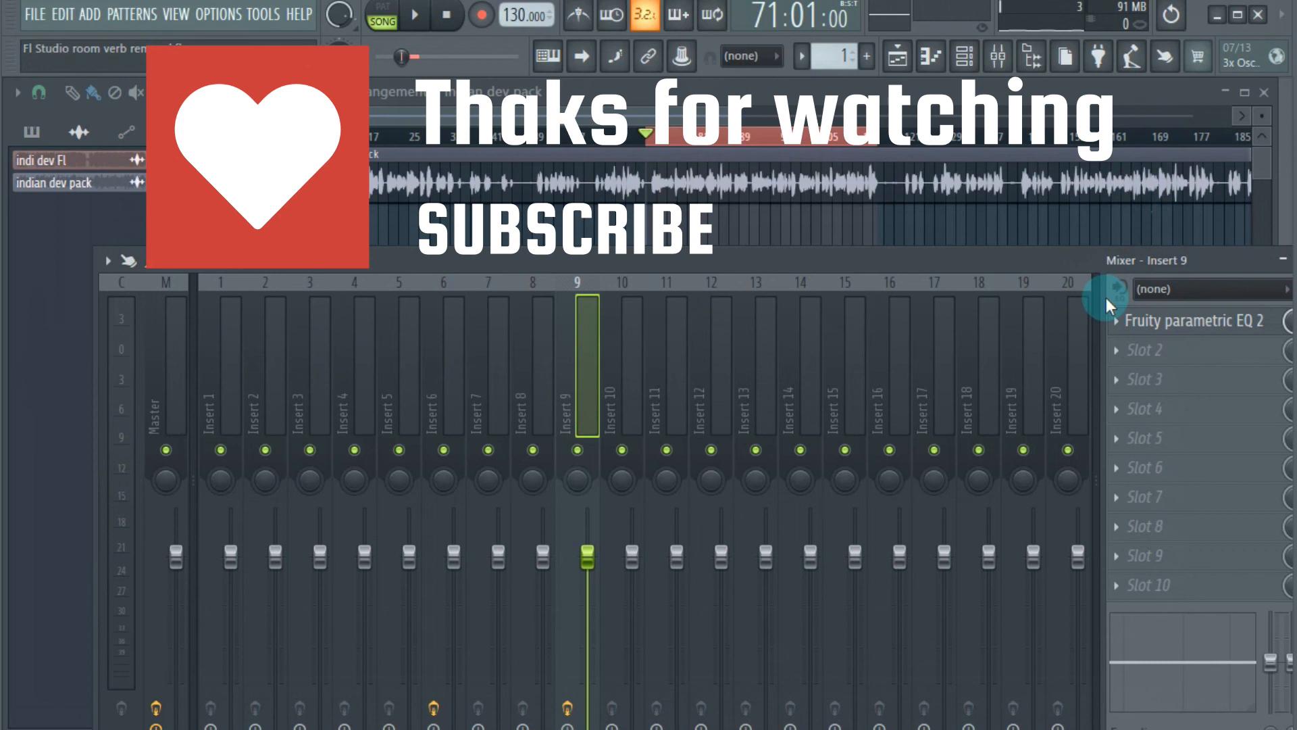